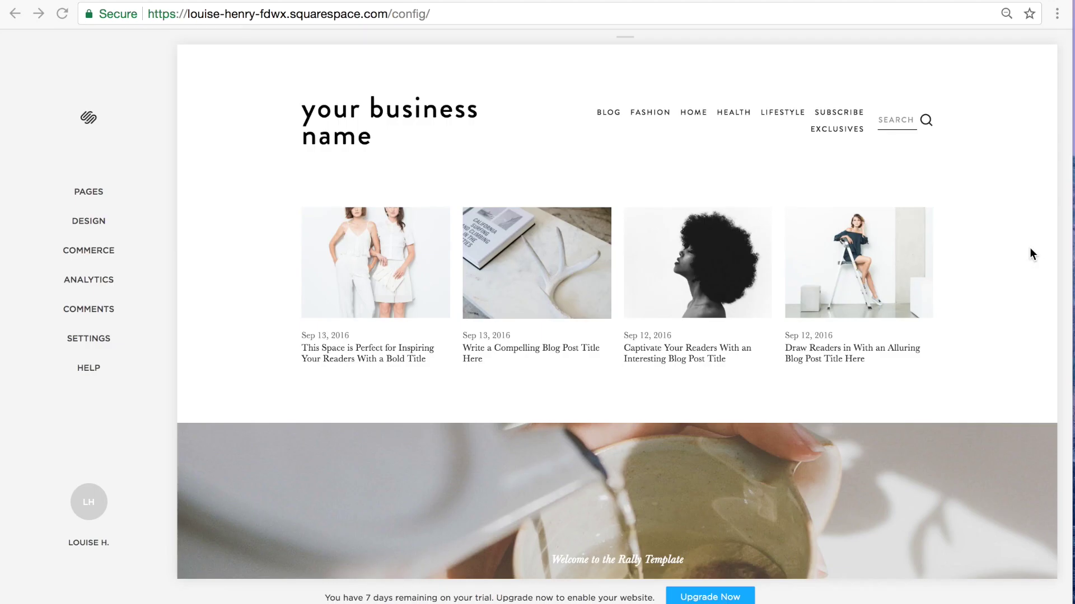
# Step: Add a blank page titled 'Book Call' under Main Navigation and open it for editing
pyautogui.moveTo(231, 183)
pyautogui.click(87, 195)
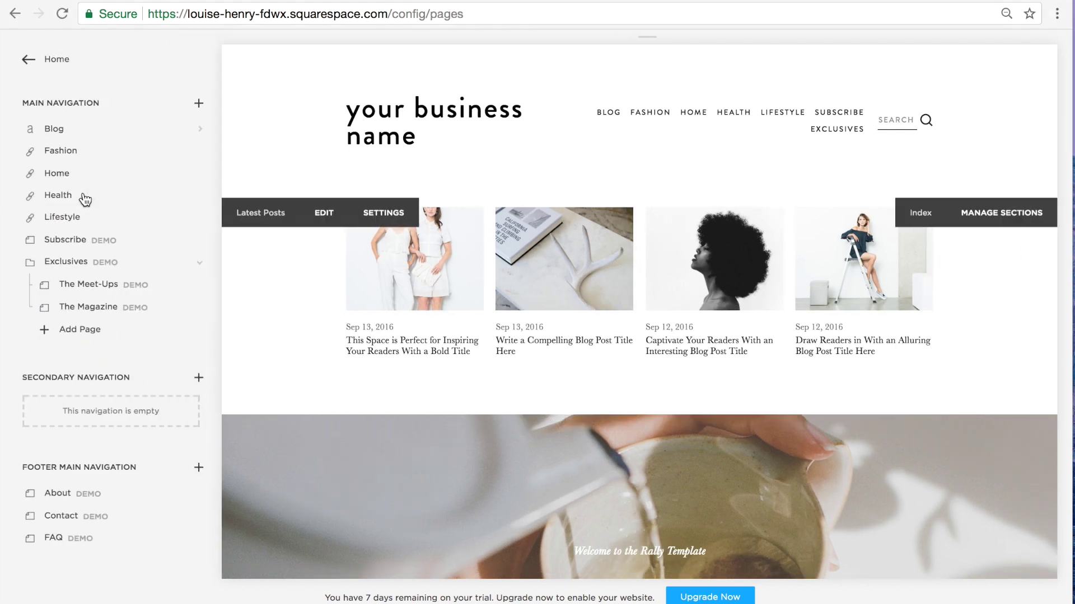
pyautogui.click(200, 105)
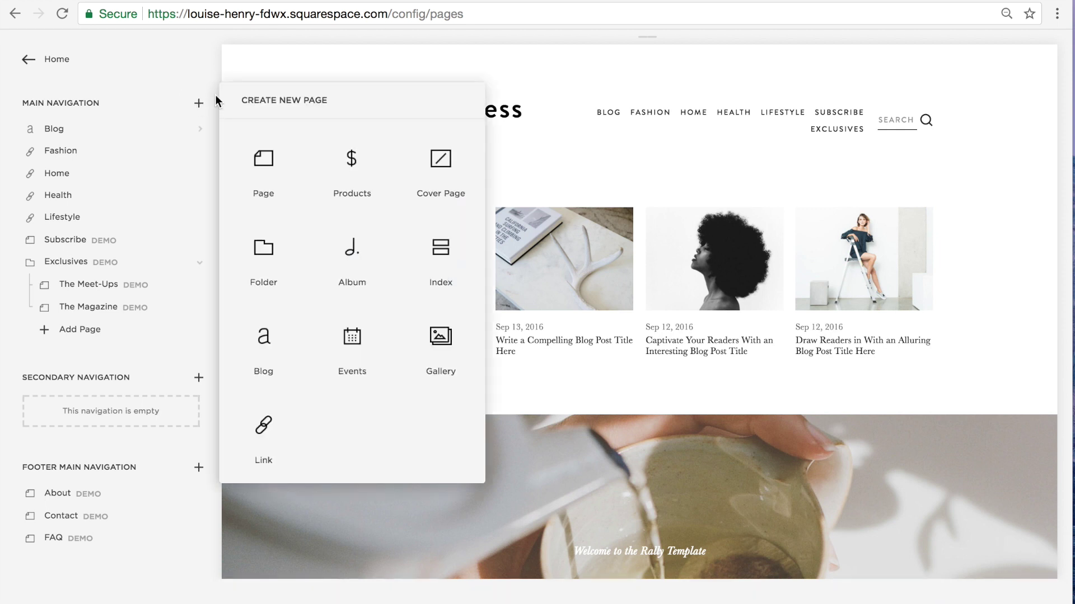
pyautogui.click(265, 182)
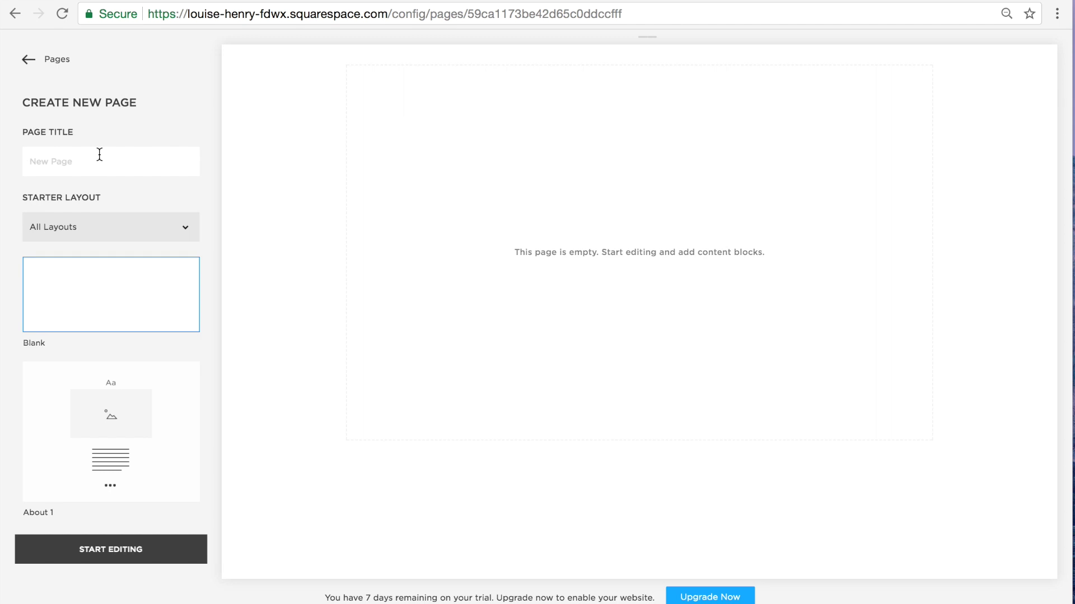
pyautogui.write('Book Call')
pyautogui.click(130, 557)
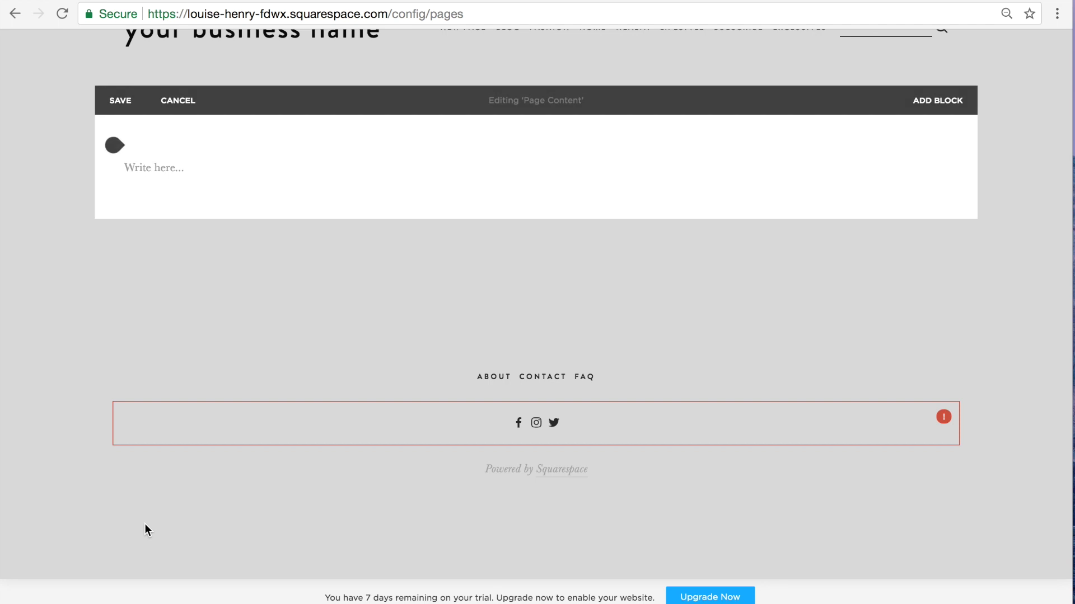
# Step: Insert an Acuity scheduling block into the Book Call page from the Add Block menu
pyautogui.click(115, 147)
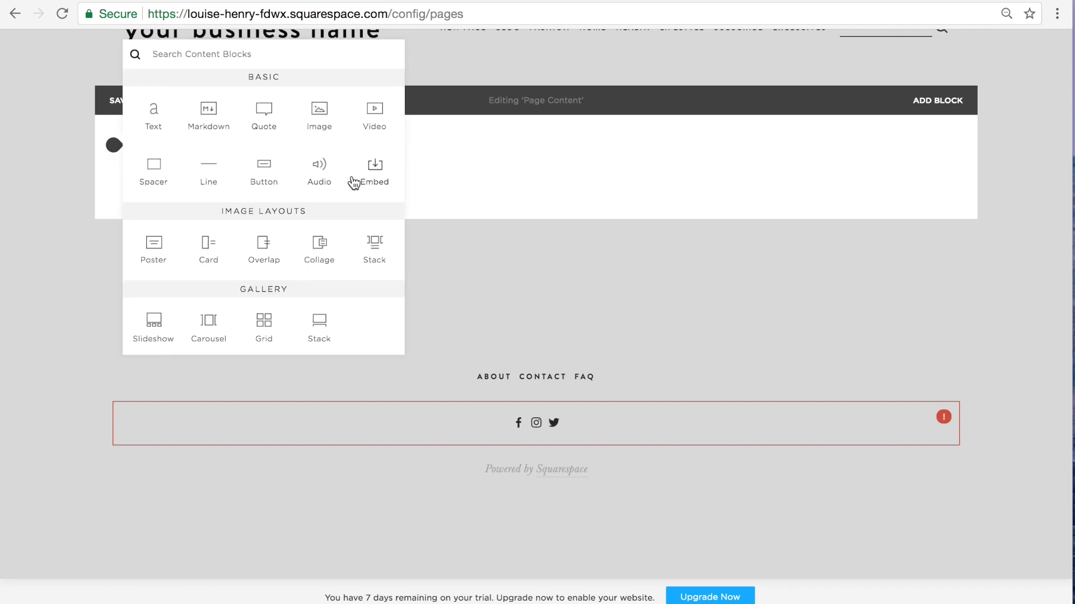
pyautogui.scroll(-4, 352, 181)
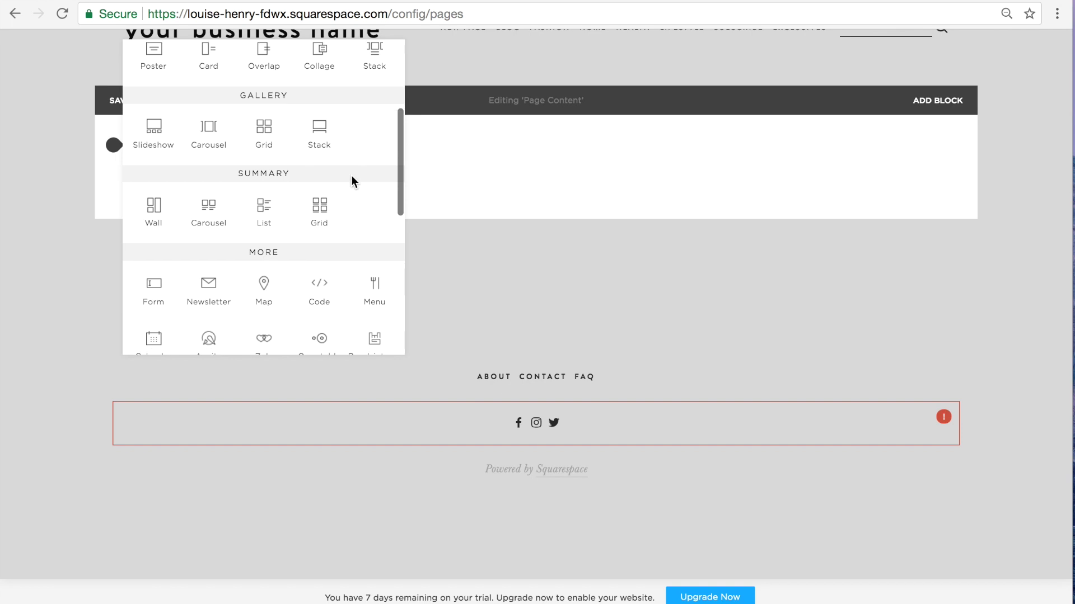
pyautogui.scroll(-2, 351, 176)
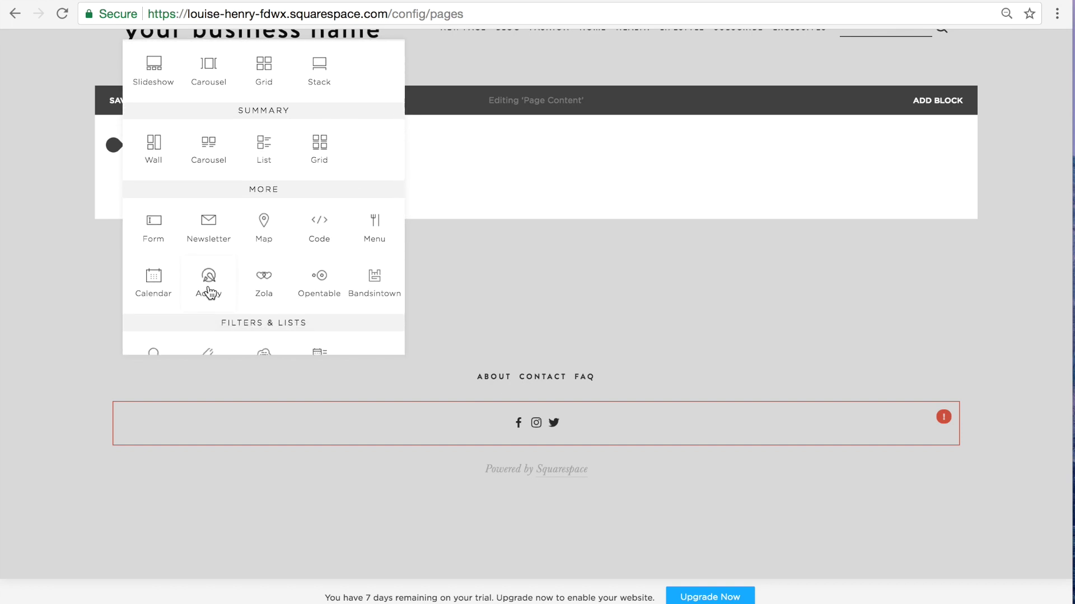
pyautogui.click(210, 288)
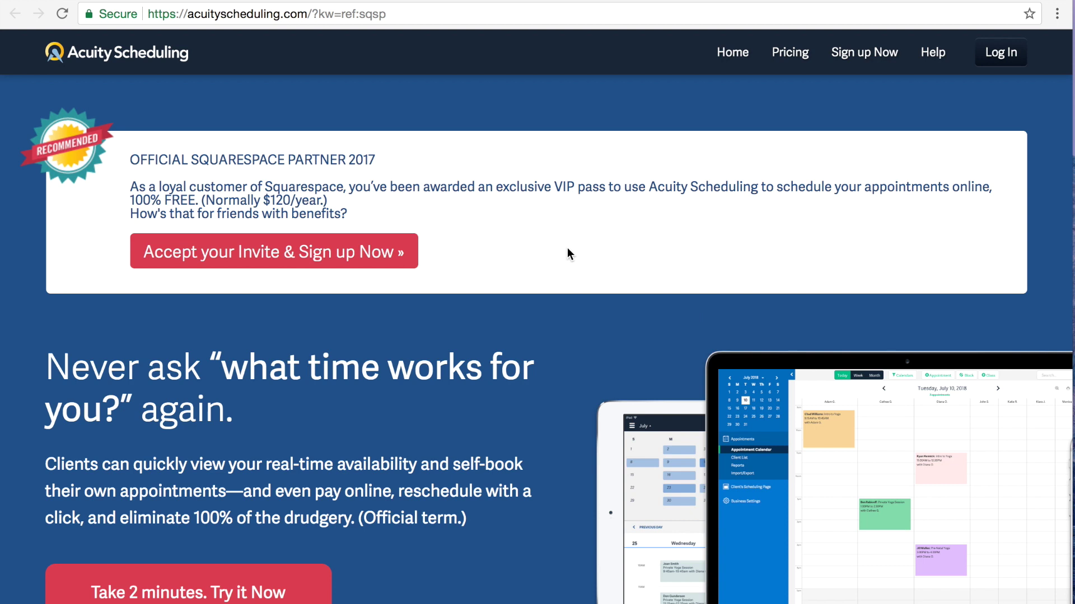
# Step: Accept the Squarespace invite and create an Acuity account with an e-mail address and password
pyautogui.click(252, 262)
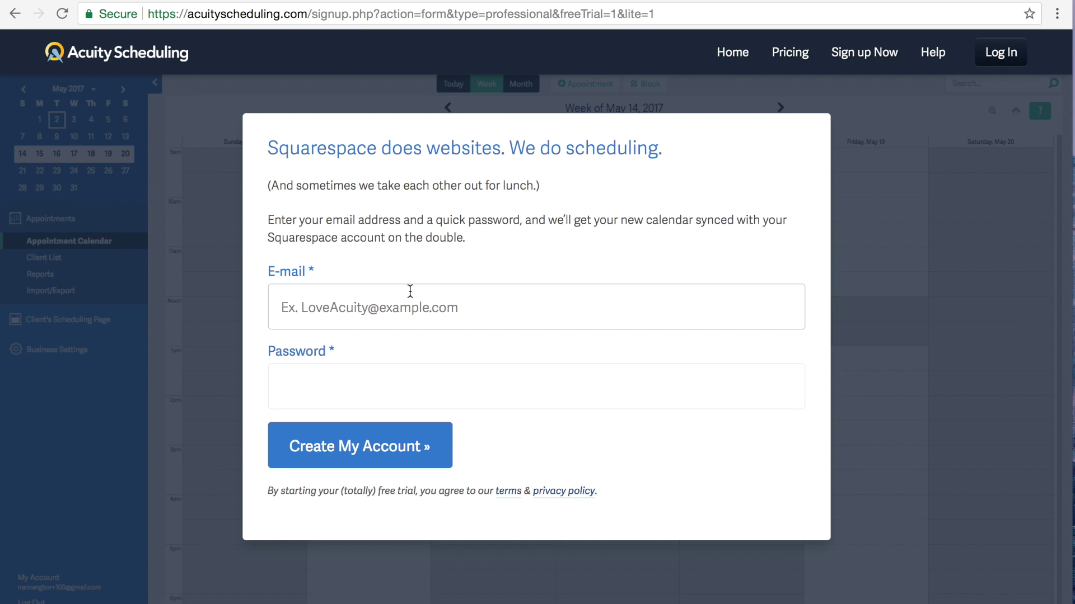
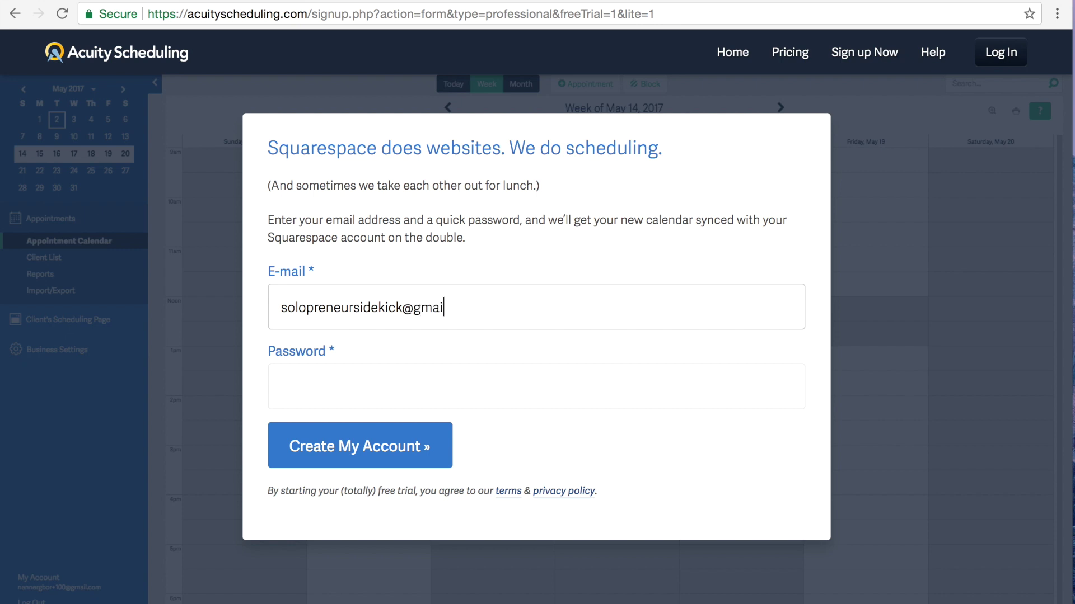
pyautogui.click(281, 386)
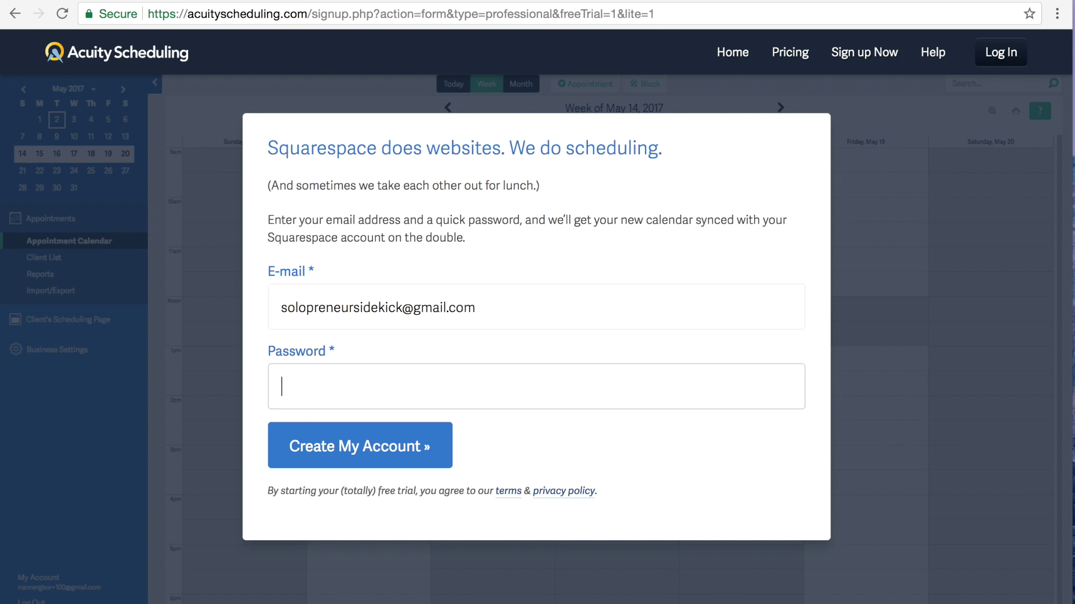
pyautogui.write('•••••••••••')
pyautogui.click(366, 452)
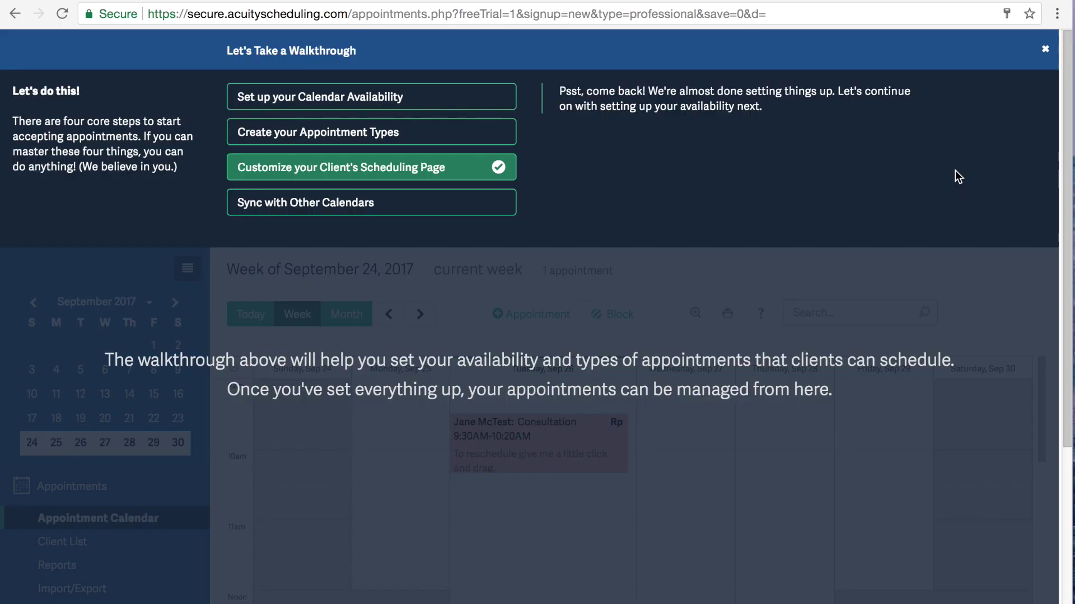
# Step: Change Monday's availability to 9:00am-5:00pm in the calendar availability setup
pyautogui.click(323, 104)
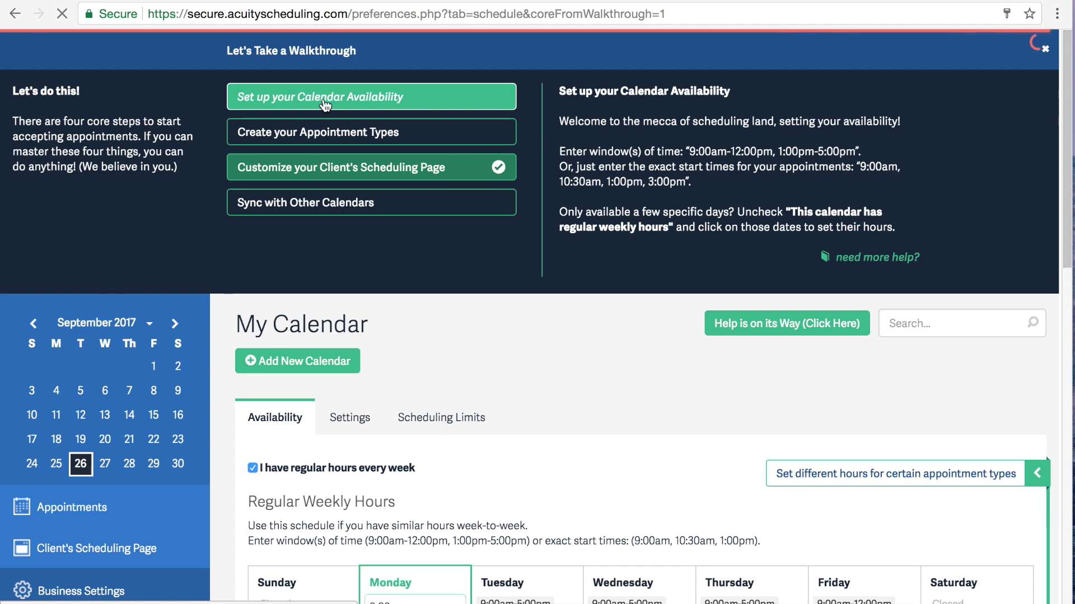
pyautogui.scroll(-7, 1054, 260)
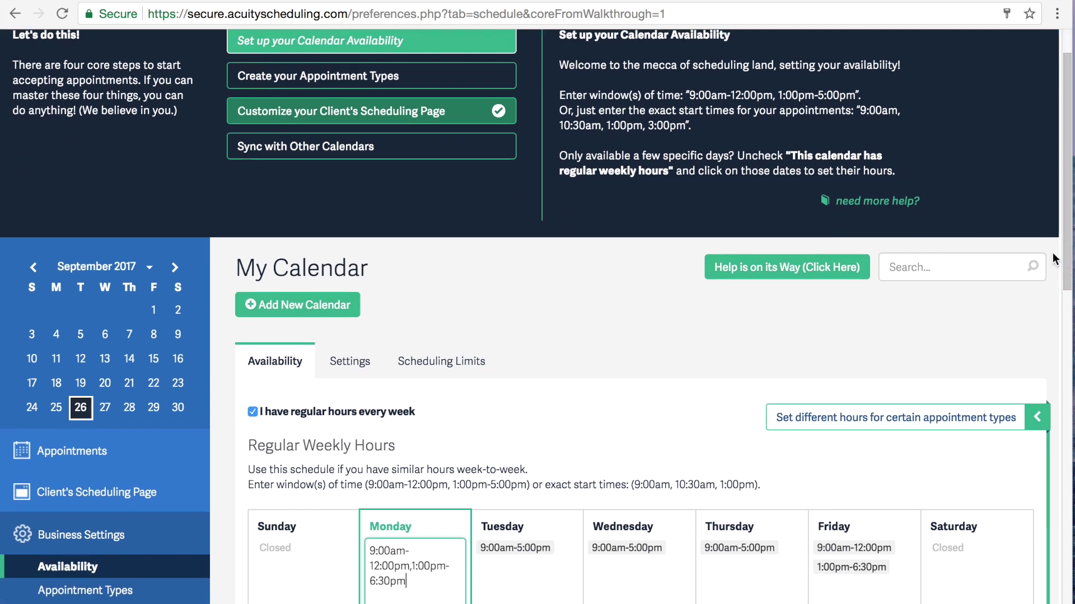
pyautogui.scroll(-1, 1053, 270)
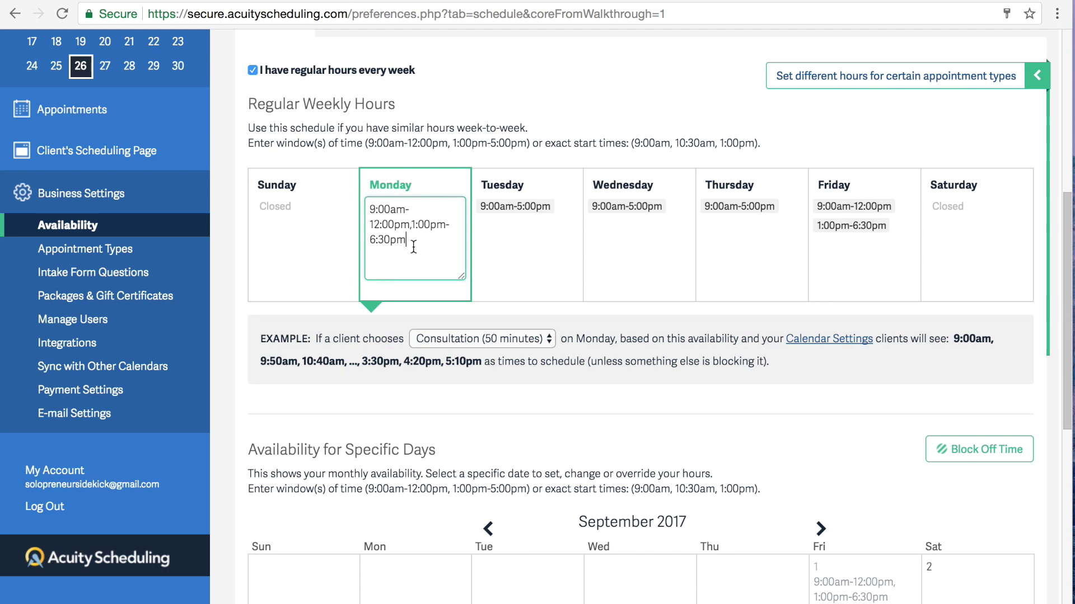
pyautogui.moveTo(418, 242); pyautogui.dragTo(345, 228)
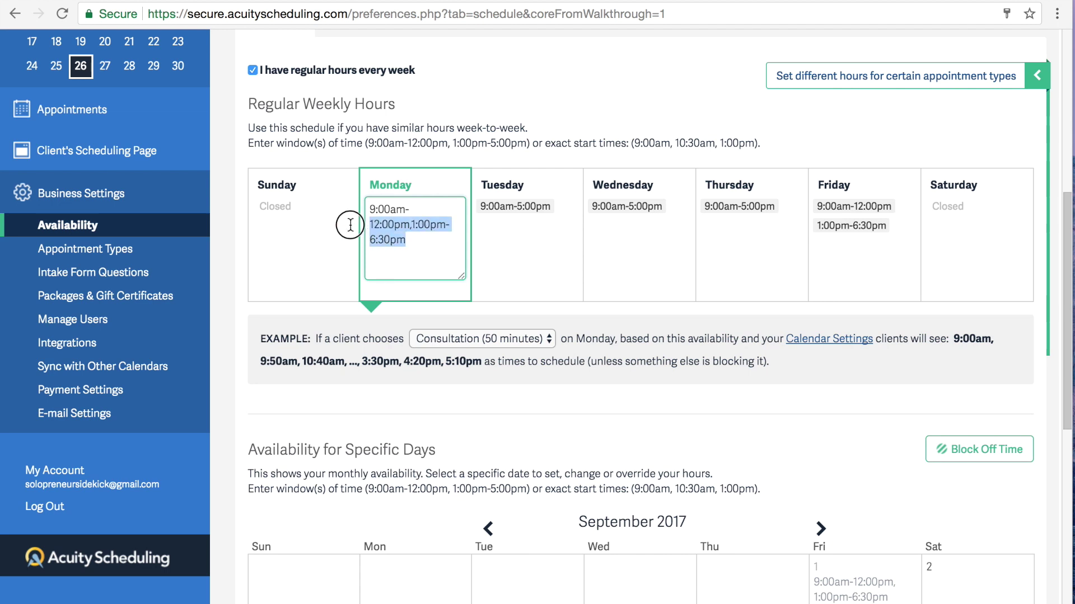
pyautogui.press('BackSpace')
pyautogui.write('5:00pm')
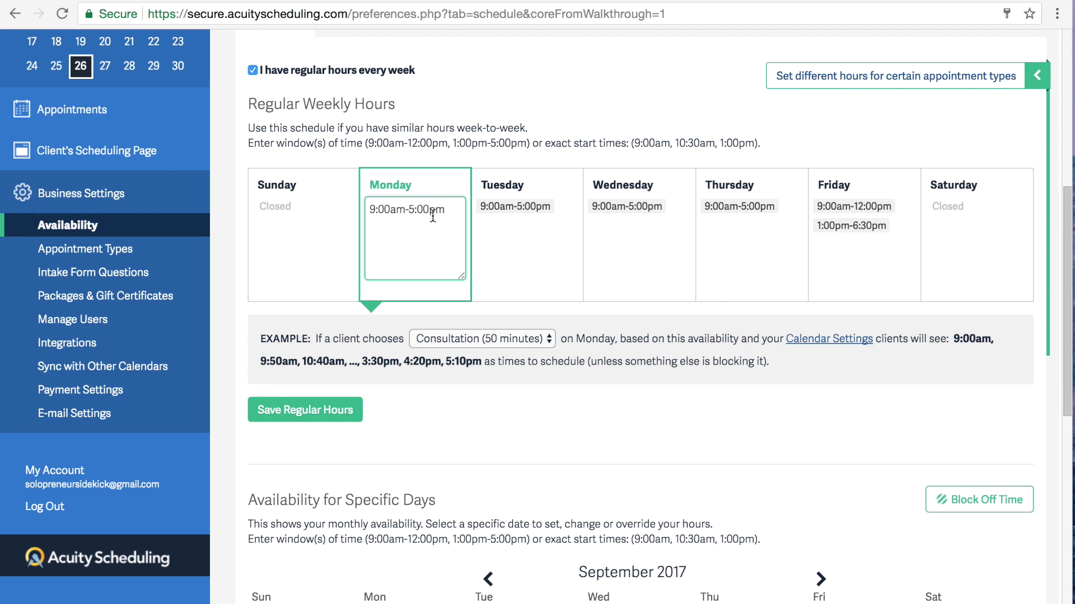
pyautogui.moveTo(447, 210); pyautogui.dragTo(369, 210)
pyautogui.hotkey('ctrl', 'c')
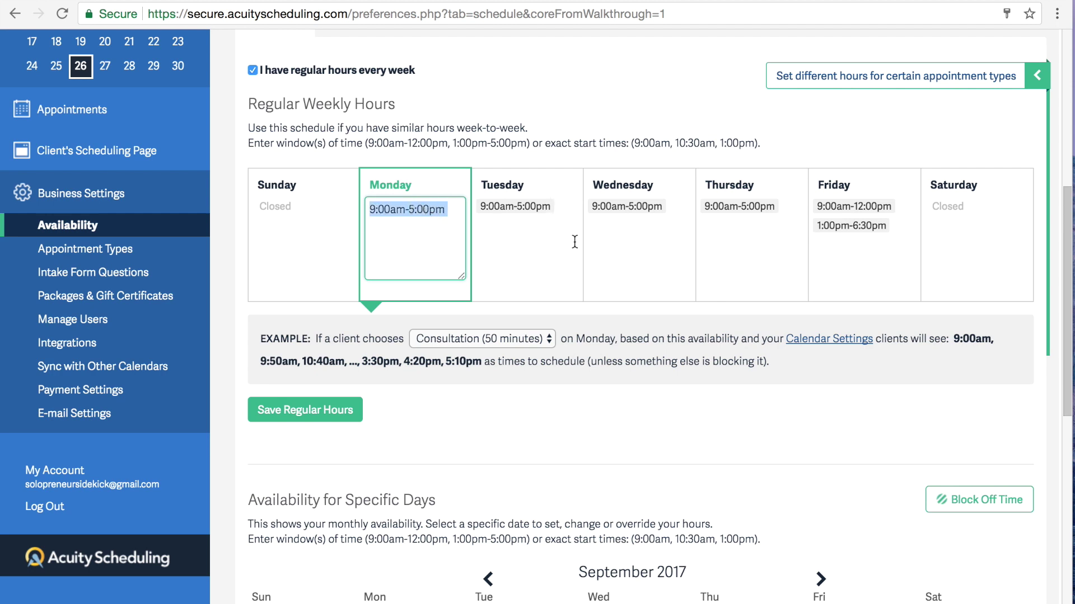
pyautogui.click(632, 139)
# Step: Set Friday's hours to 9:00am-5:00pm as well and save the regular hours
pyautogui.click(896, 228)
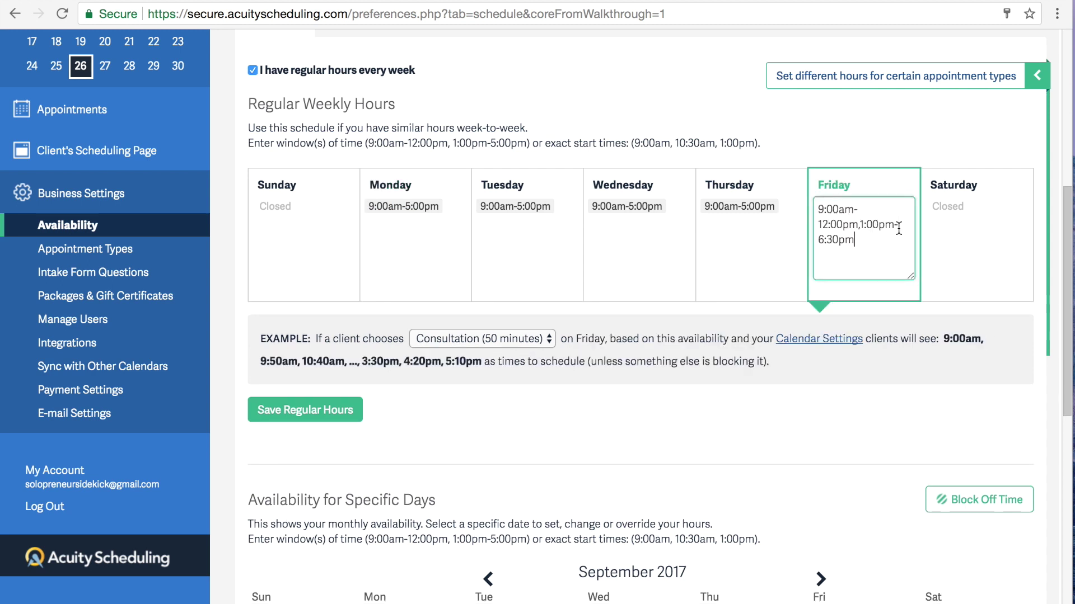
pyautogui.tripleClick(818, 213)
pyautogui.hotkey('ctrl', 'v')
pyautogui.press('Return')
pyautogui.click(821, 123)
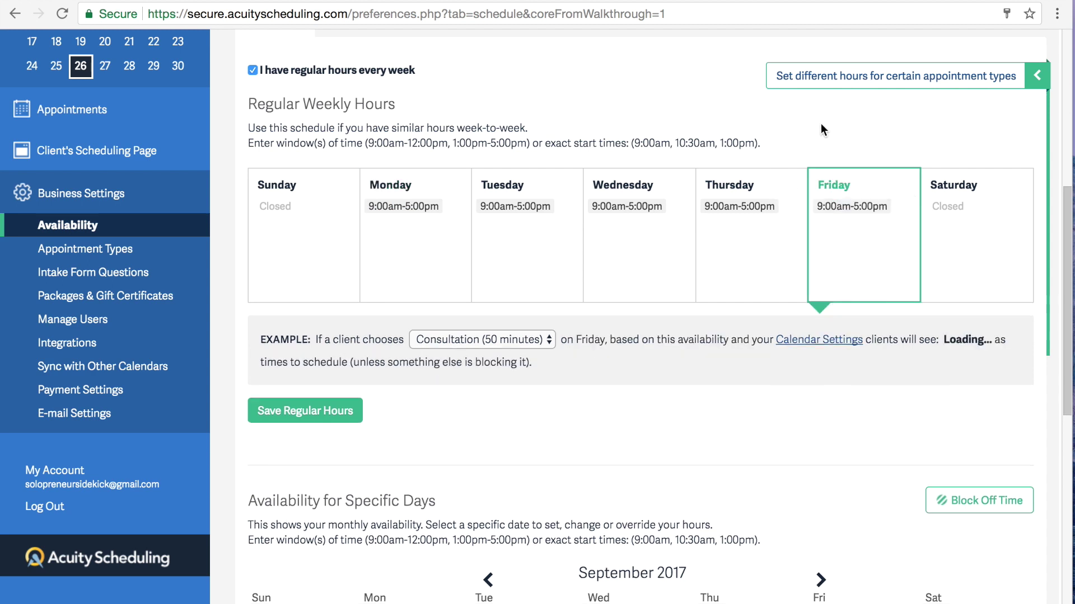
pyautogui.scroll(1, 985, 213)
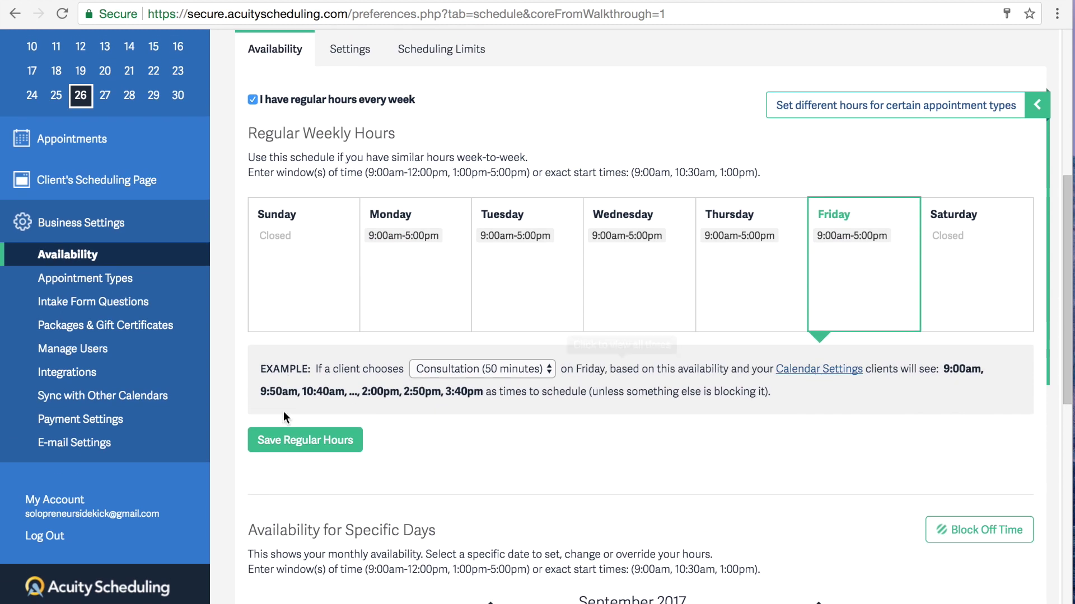
pyautogui.click(302, 445)
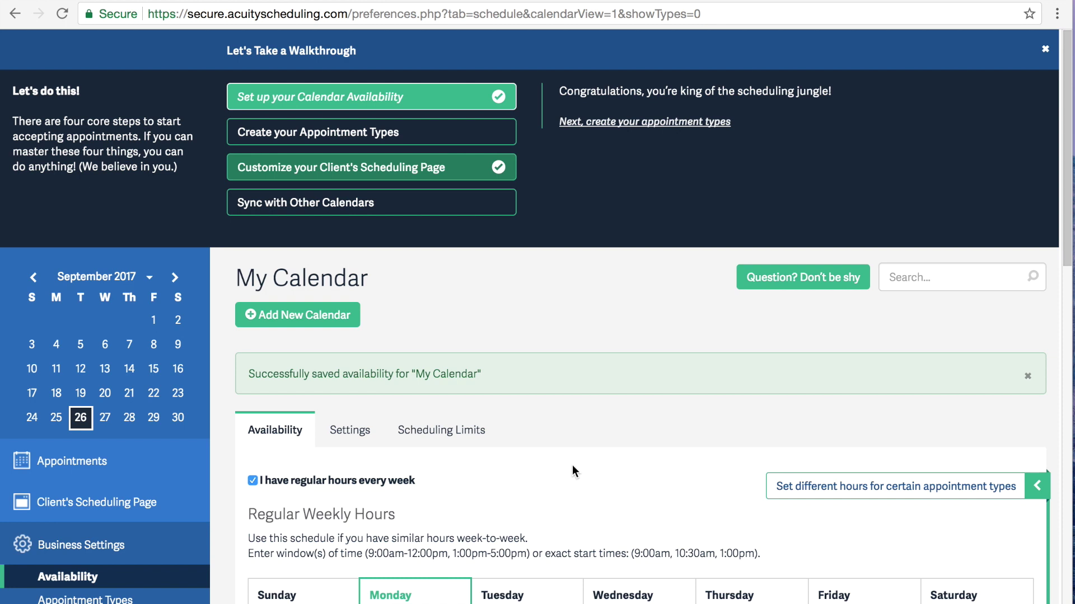
# Step: Create a new 30-minute appointment type named 'Discovery Call'
pyautogui.click(366, 136)
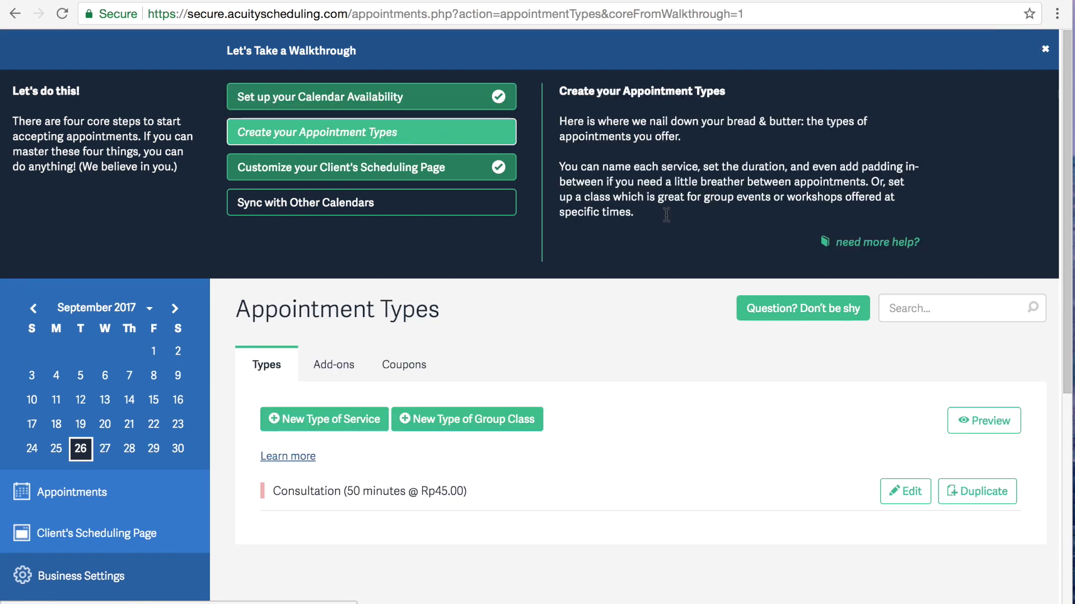
pyautogui.scroll(-1, 664, 313)
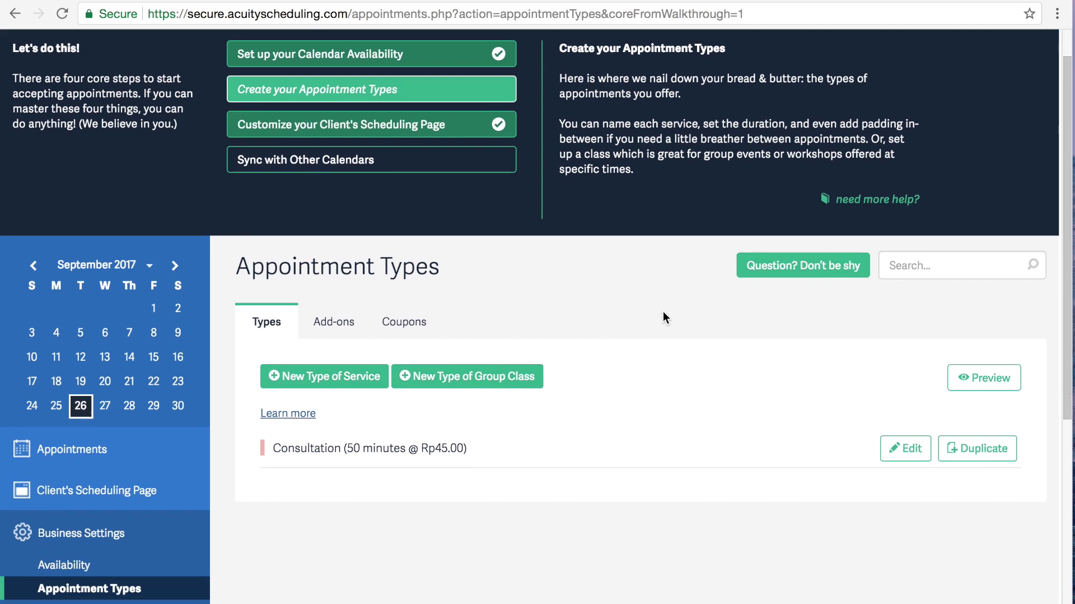
pyautogui.scroll(-1, 663, 312)
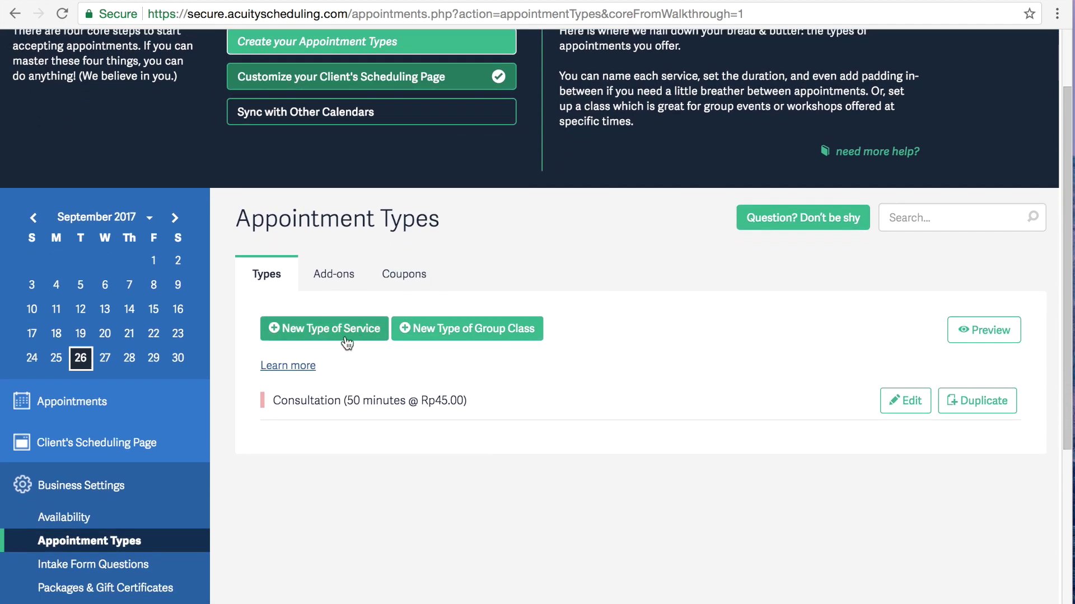
pyautogui.click(327, 336)
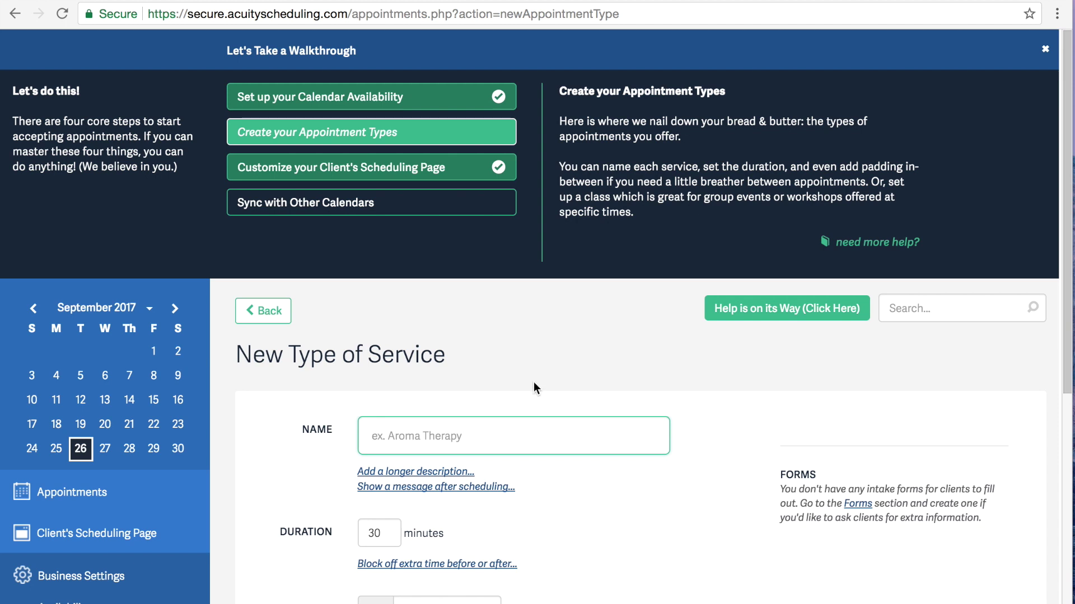
pyautogui.write('Discovery')
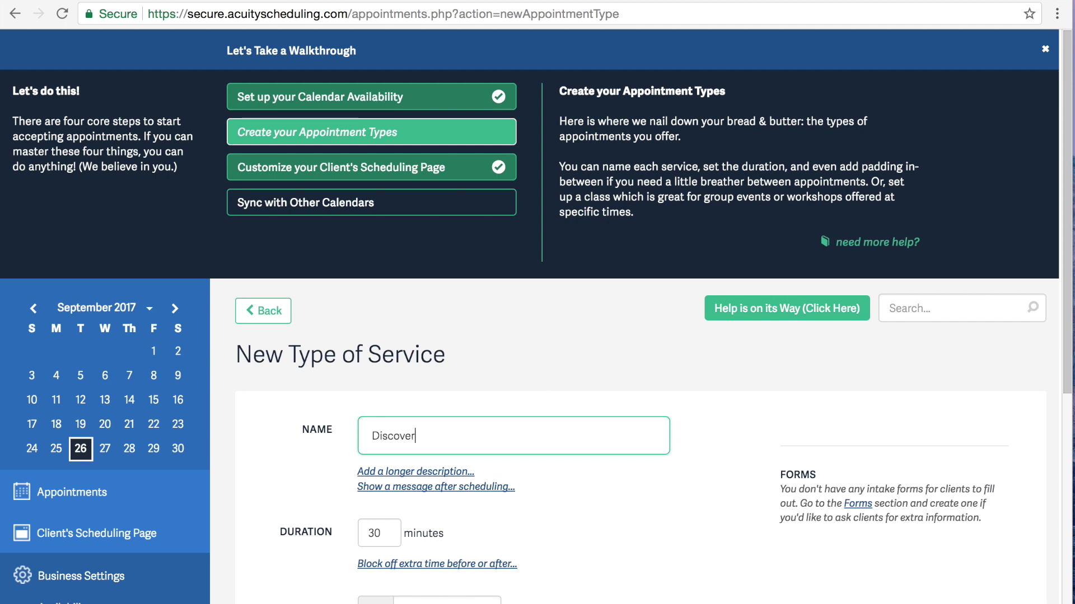
pyautogui.write(' Call')
pyautogui.scroll(-5, 678, 516)
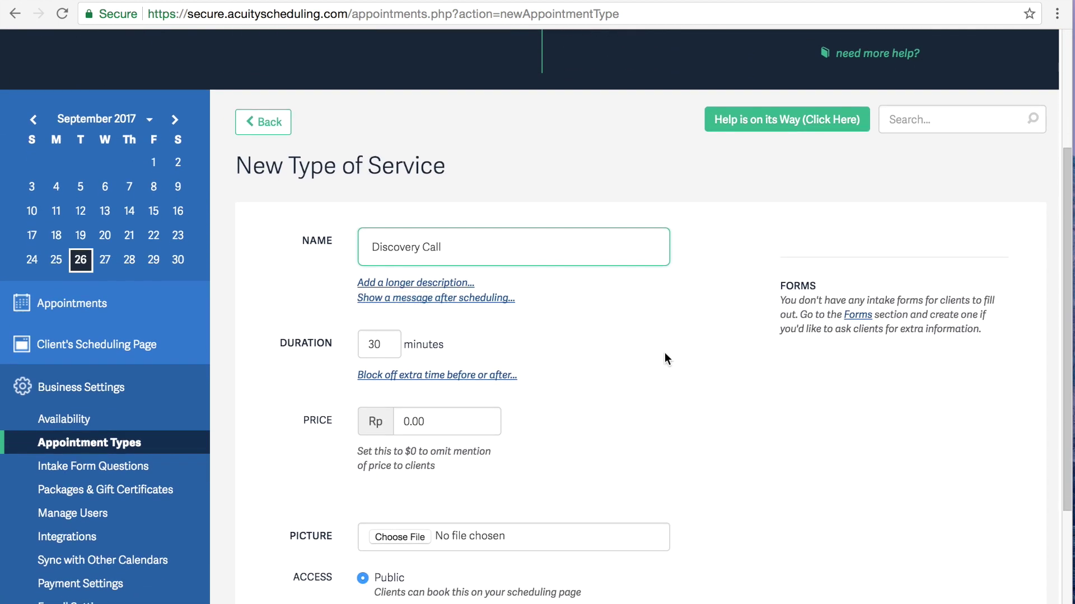
pyautogui.scroll(-3, 663, 352)
pyautogui.scroll(-2, 664, 354)
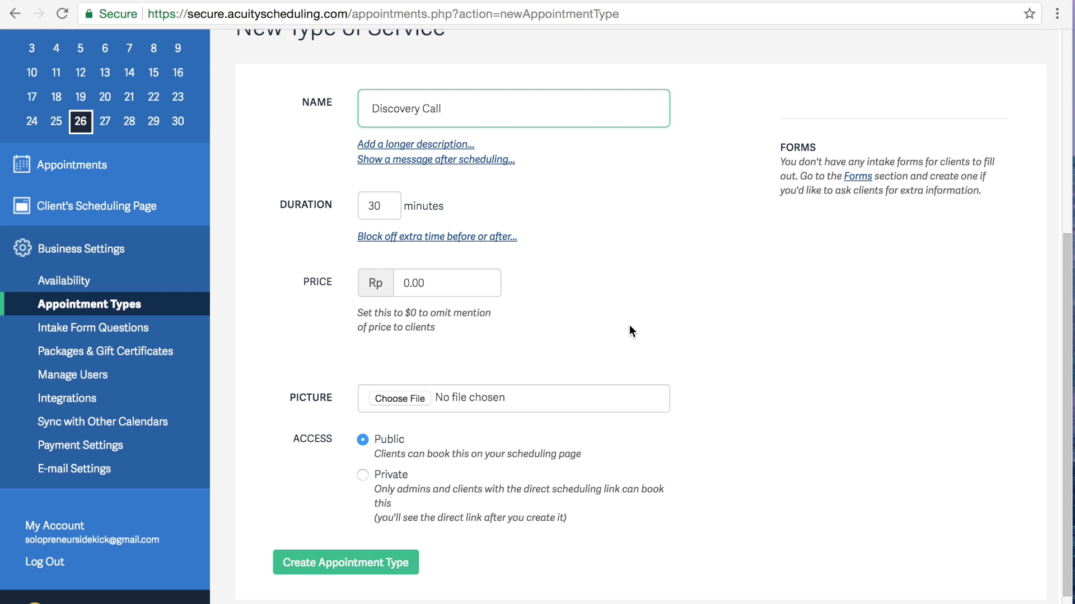
pyautogui.scroll(-1, 791, 314)
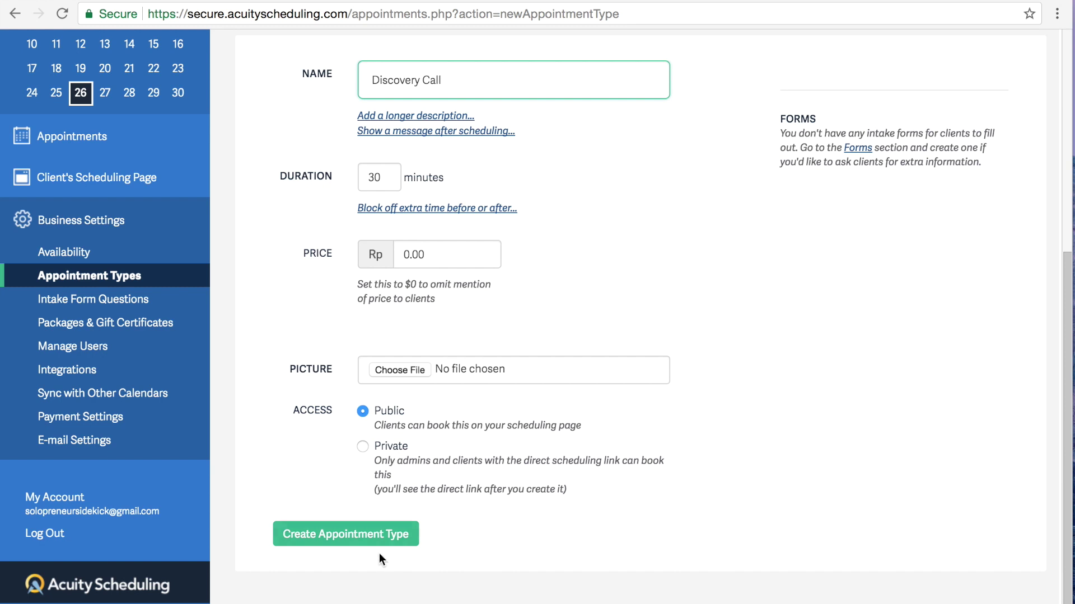
pyautogui.click(349, 536)
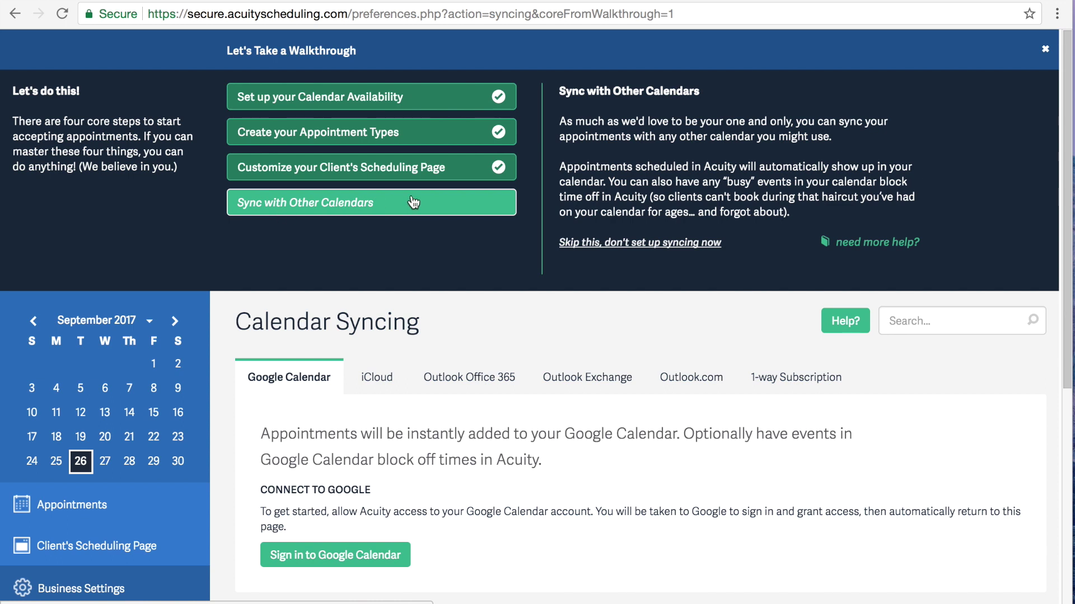
pyautogui.scroll(-2, 485, 280)
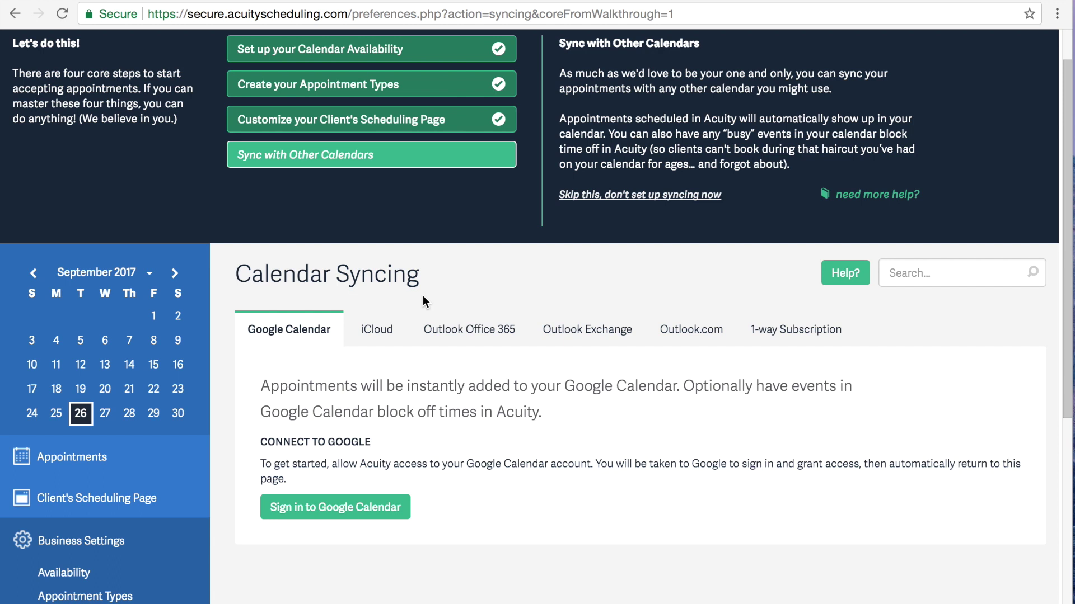
pyautogui.scroll(2, 926, 439)
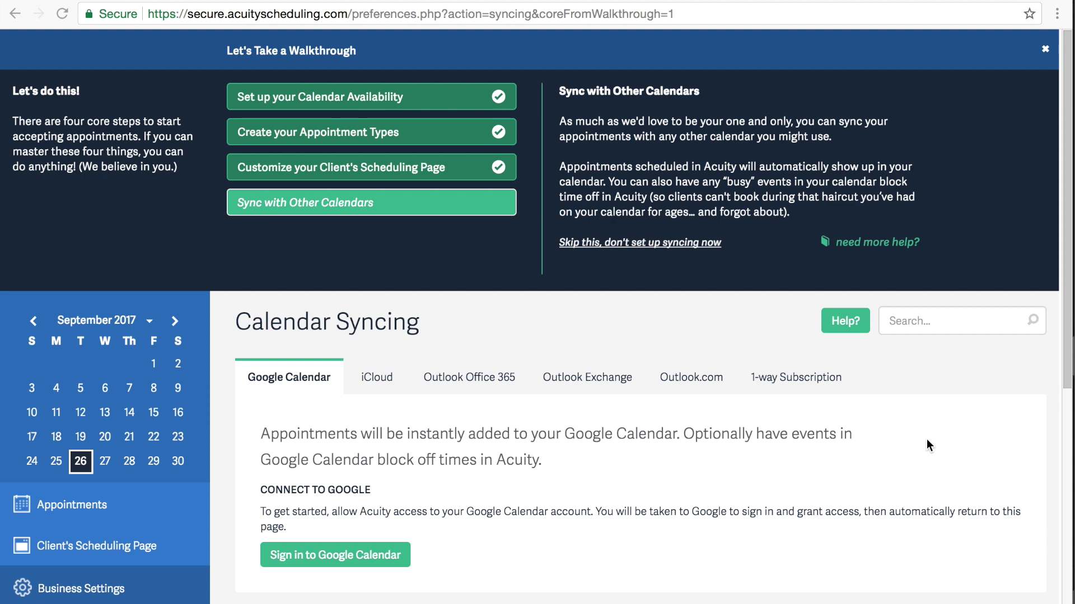
# Step: Switch the client scheduling page appearance to the Daily template
pyautogui.click(90, 553)
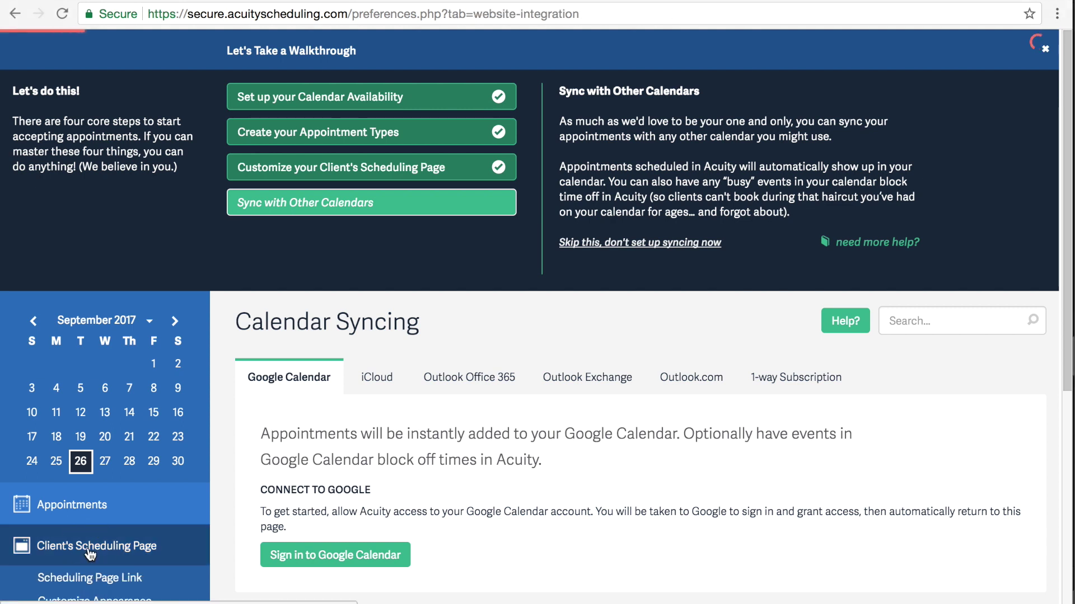
pyautogui.scroll(-2, 159, 498)
pyautogui.scroll(-1, 160, 497)
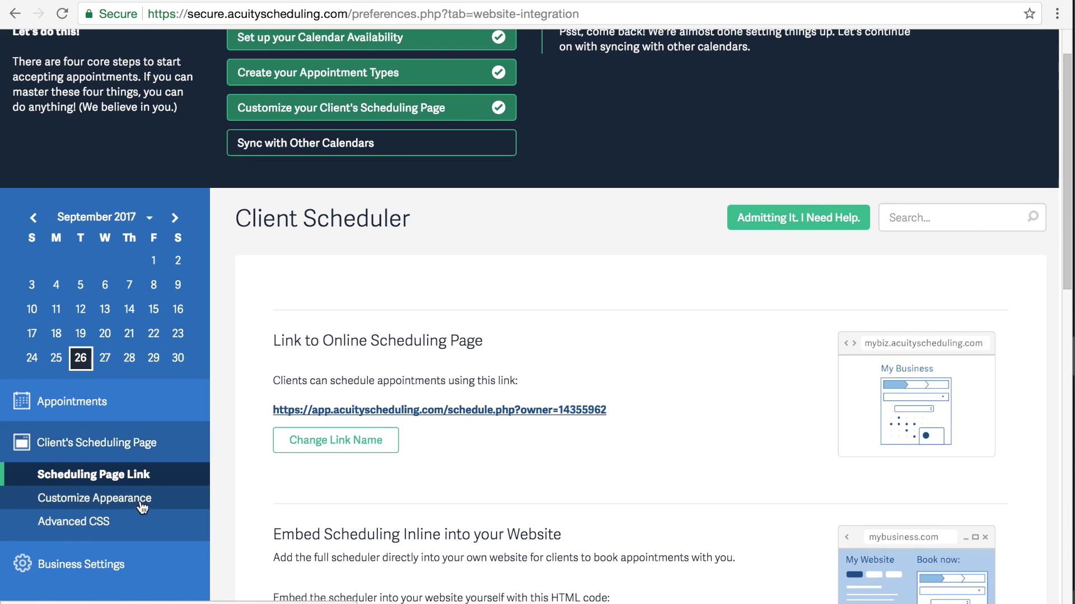
pyautogui.click(141, 502)
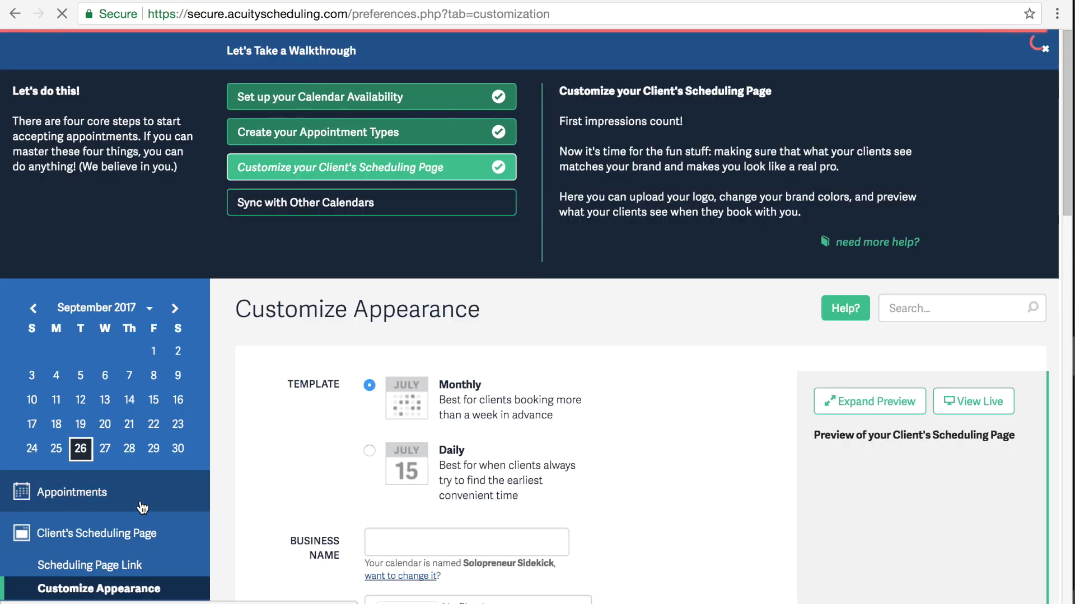
pyautogui.scroll(-2, 661, 320)
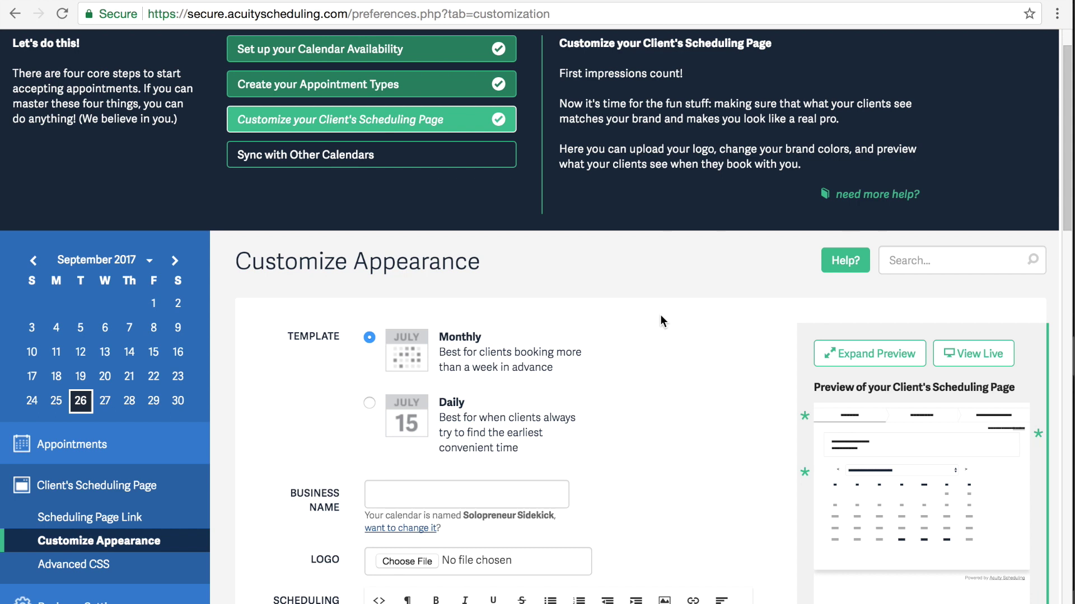
pyautogui.scroll(-2, 660, 320)
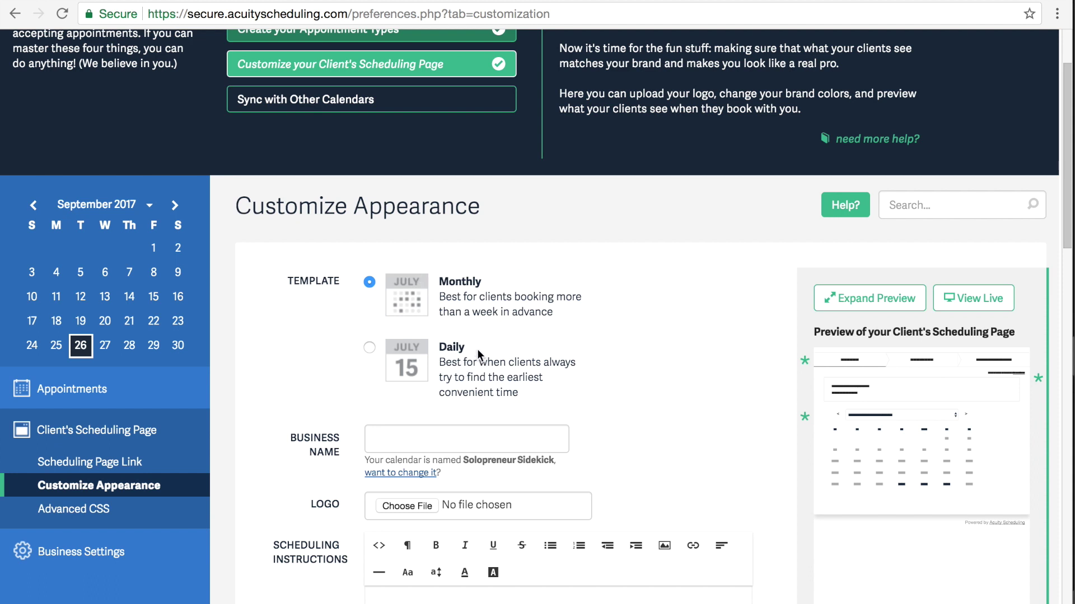
pyautogui.click(368, 347)
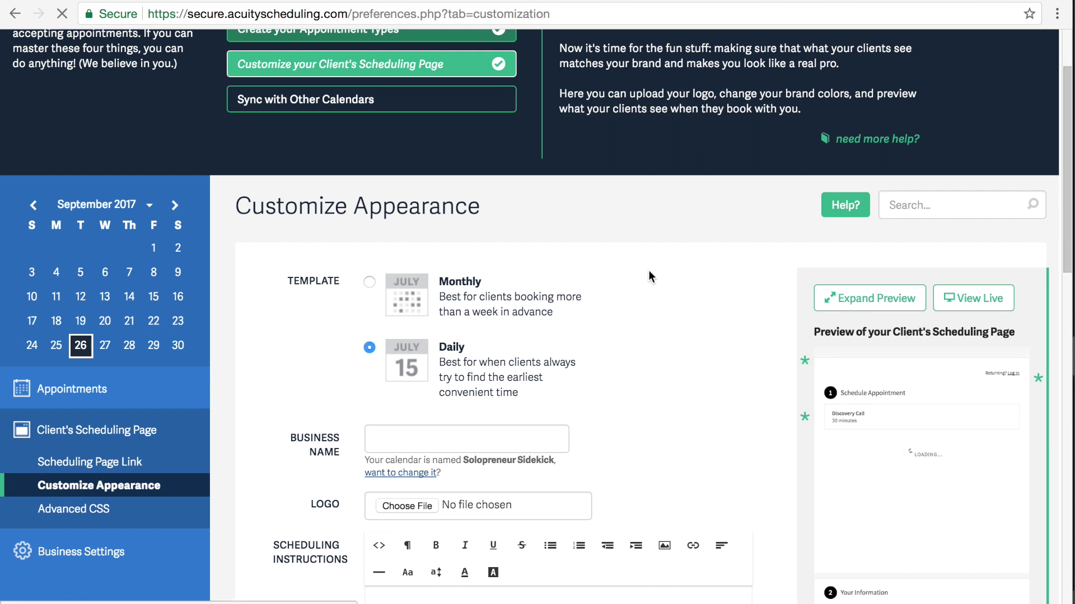
# Step: Enter the business name Solopreneur Sidekick and require clients to choose their time zone
pyautogui.scroll(-4, 648, 273)
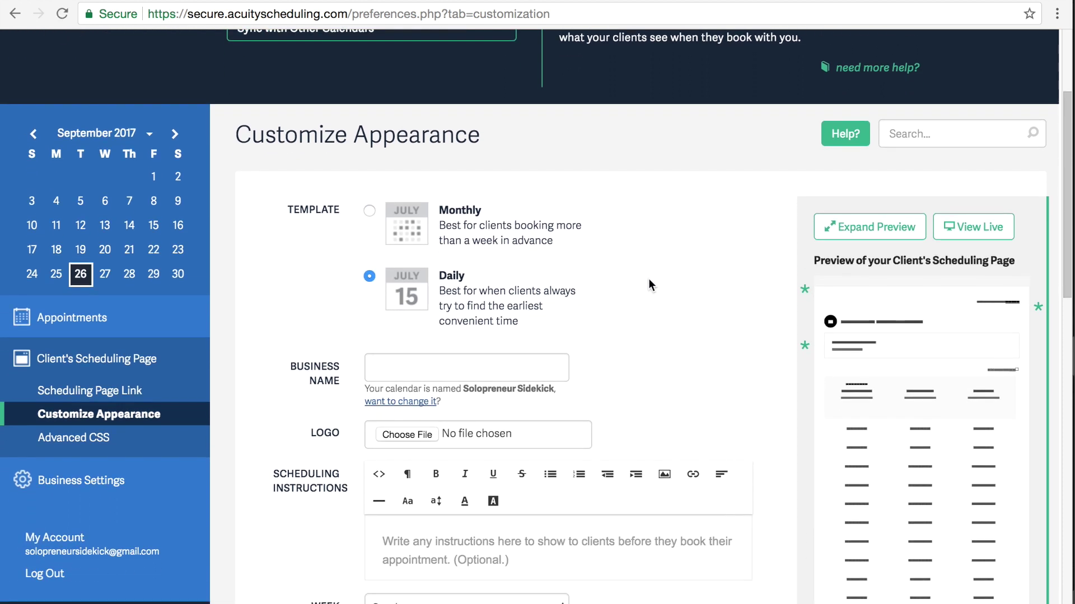
pyautogui.click(500, 286)
pyautogui.write('Solo')
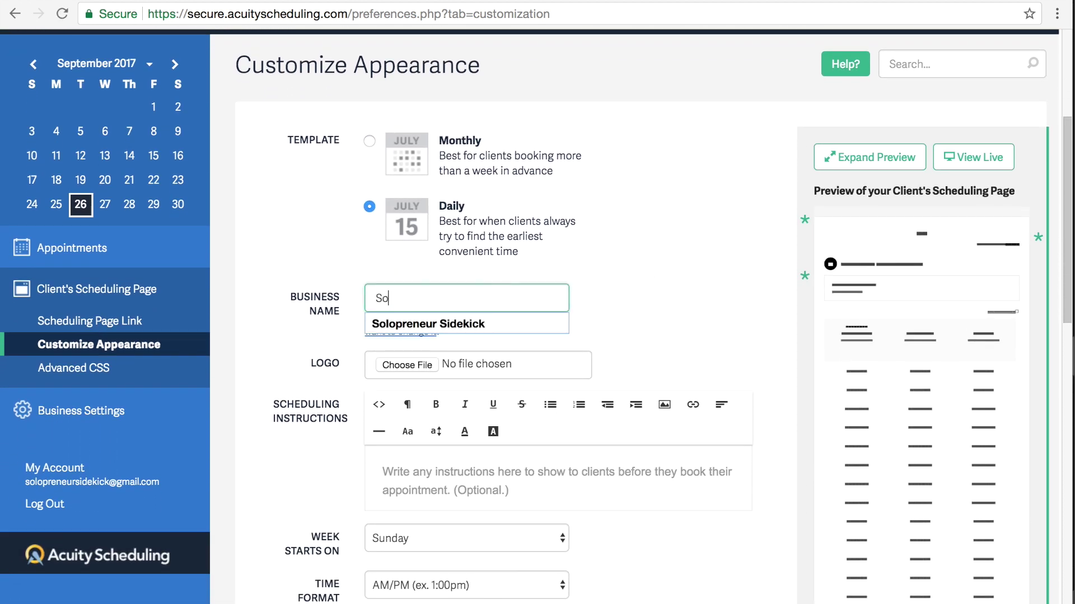
pyautogui.click(509, 323)
pyautogui.scroll(-3, 629, 383)
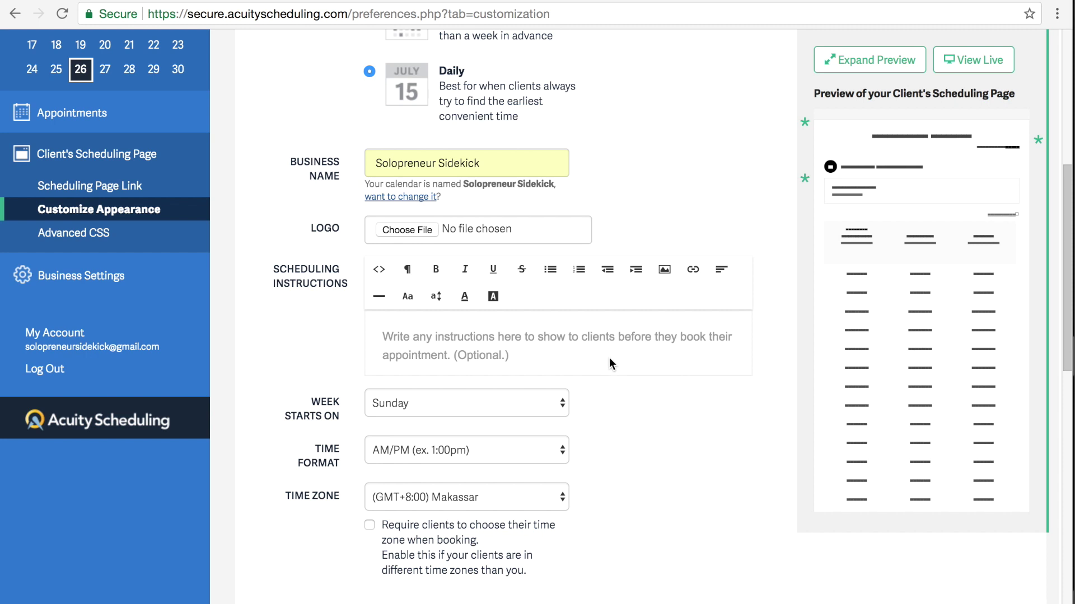
pyautogui.scroll(-1, 626, 368)
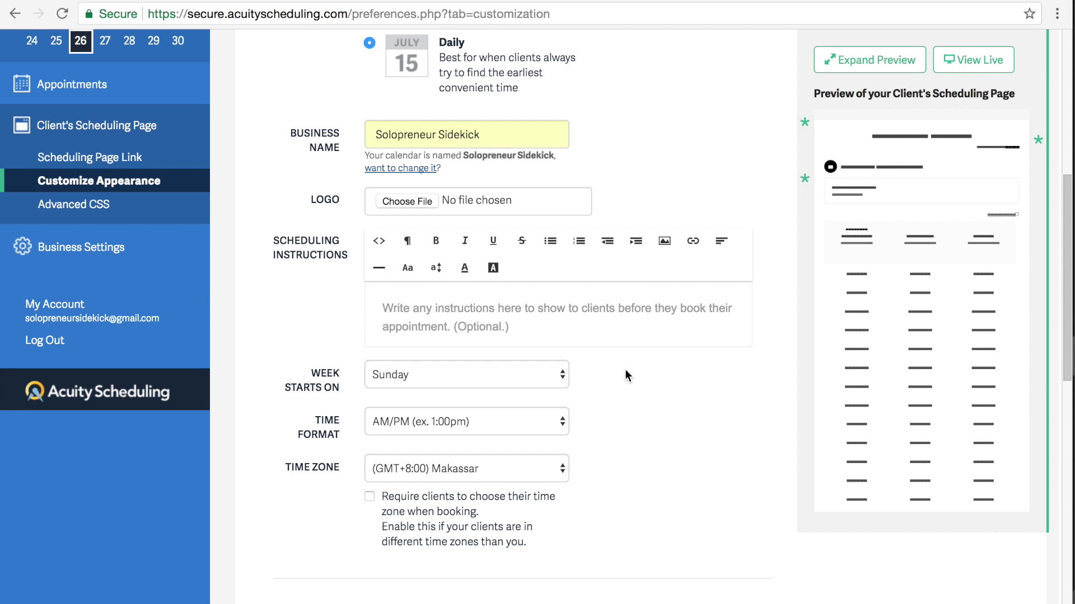
pyautogui.click(369, 497)
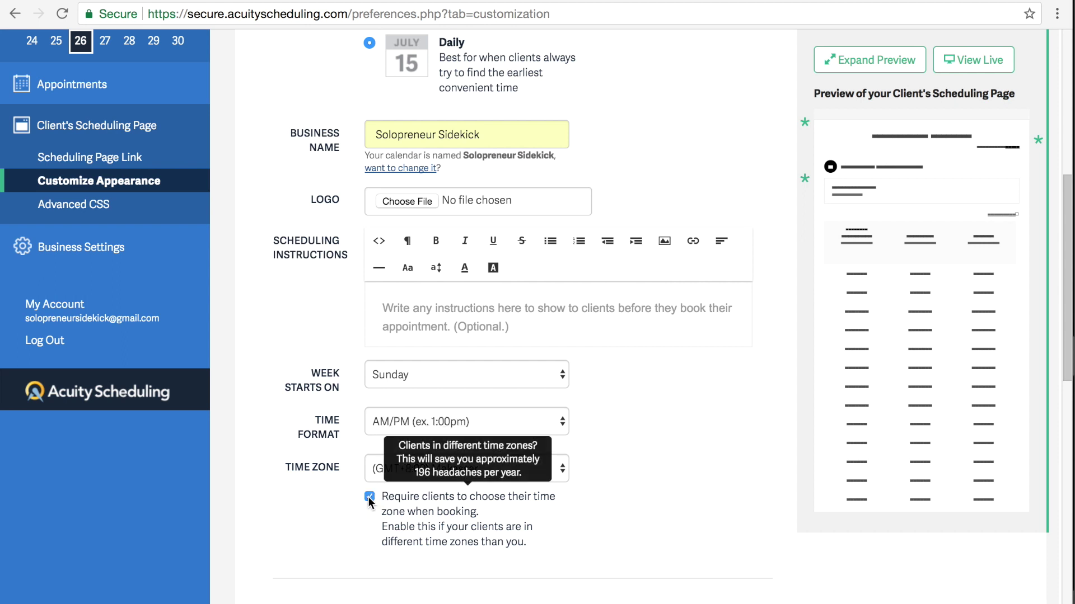
# Step: Make the button and accent colour teal and save the appearance changes
pyautogui.scroll(-2, 690, 483)
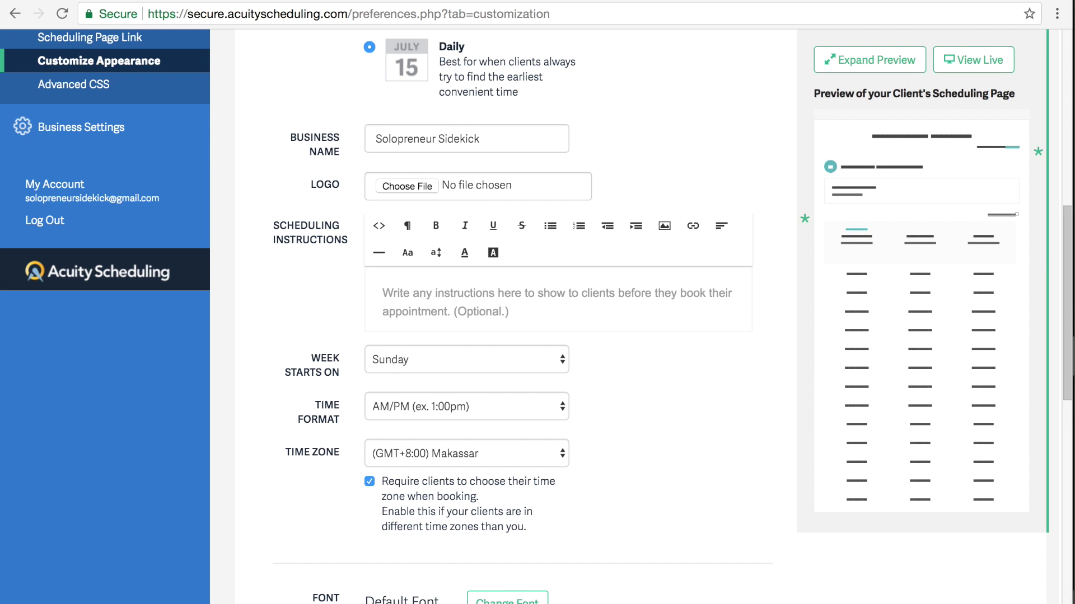
pyautogui.scroll(-3, 623, 361)
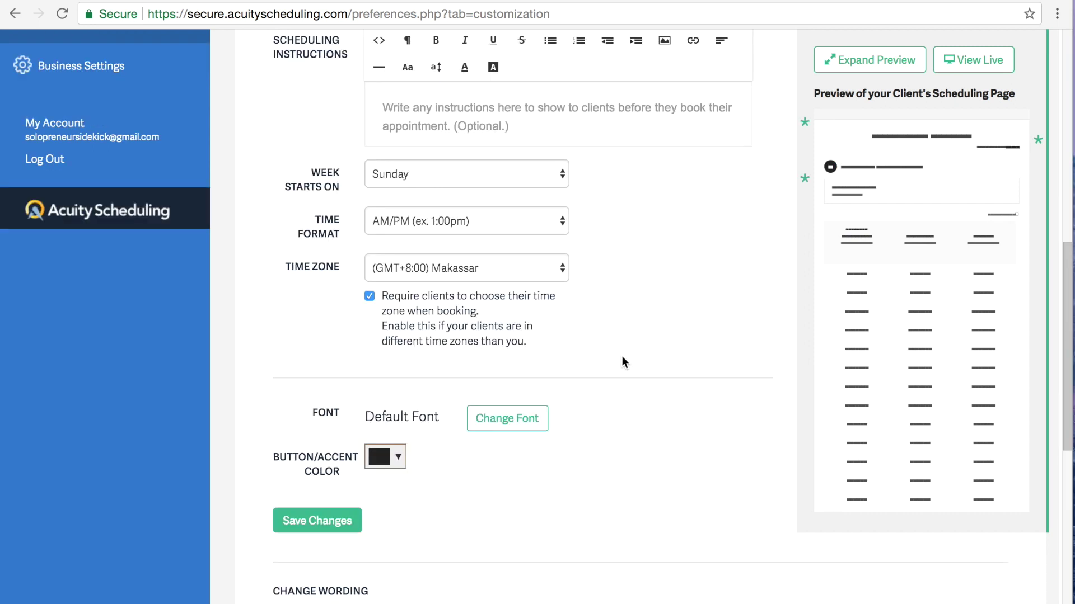
pyautogui.click(397, 458)
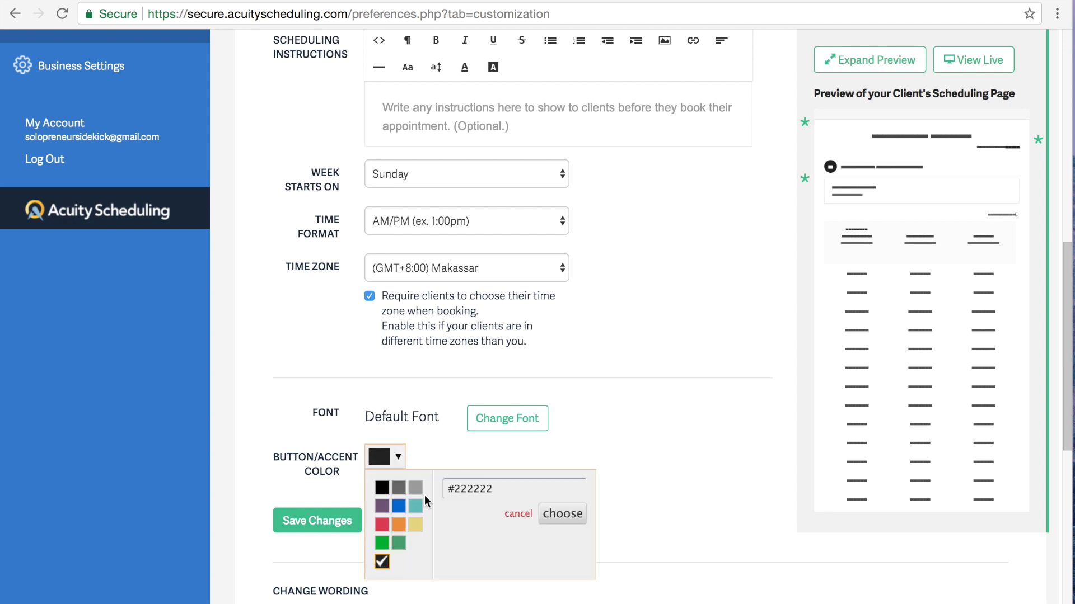
pyautogui.click(416, 506)
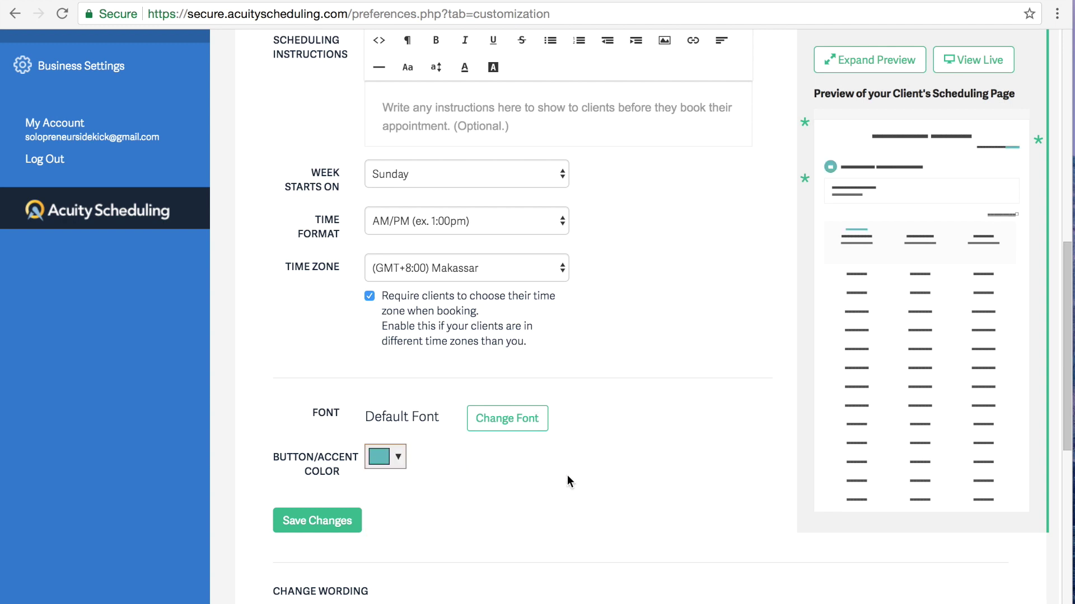
pyautogui.scroll(-5, 567, 476)
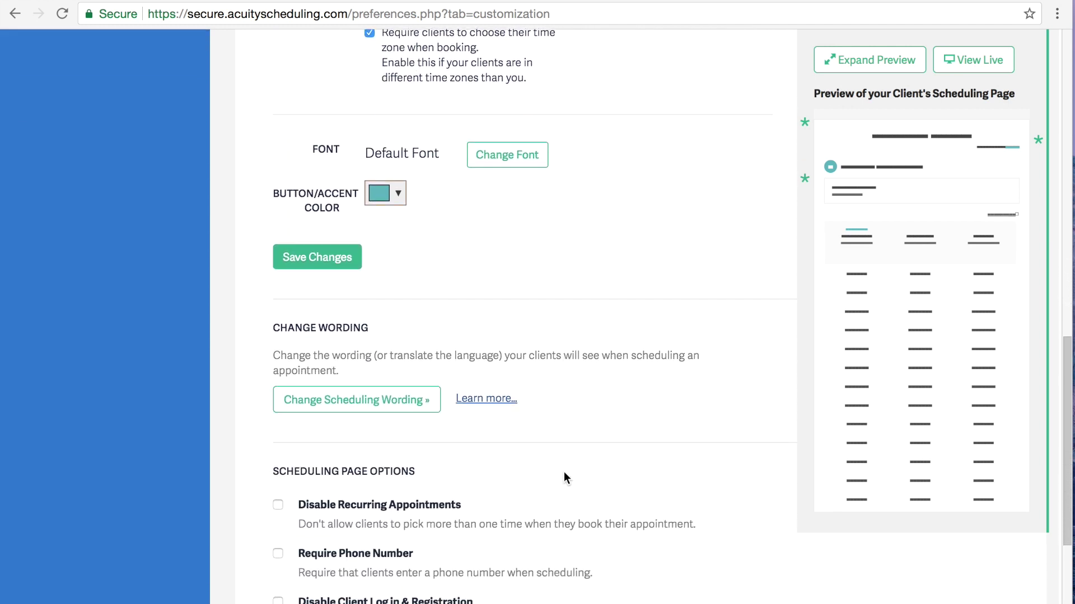
pyautogui.click(319, 263)
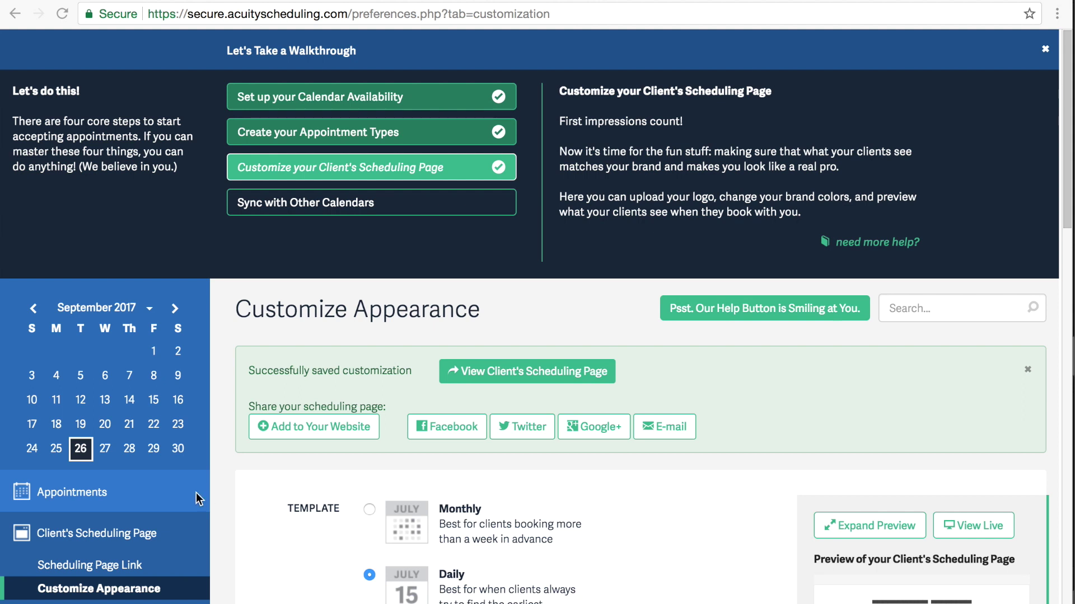
pyautogui.scroll(-4, 195, 492)
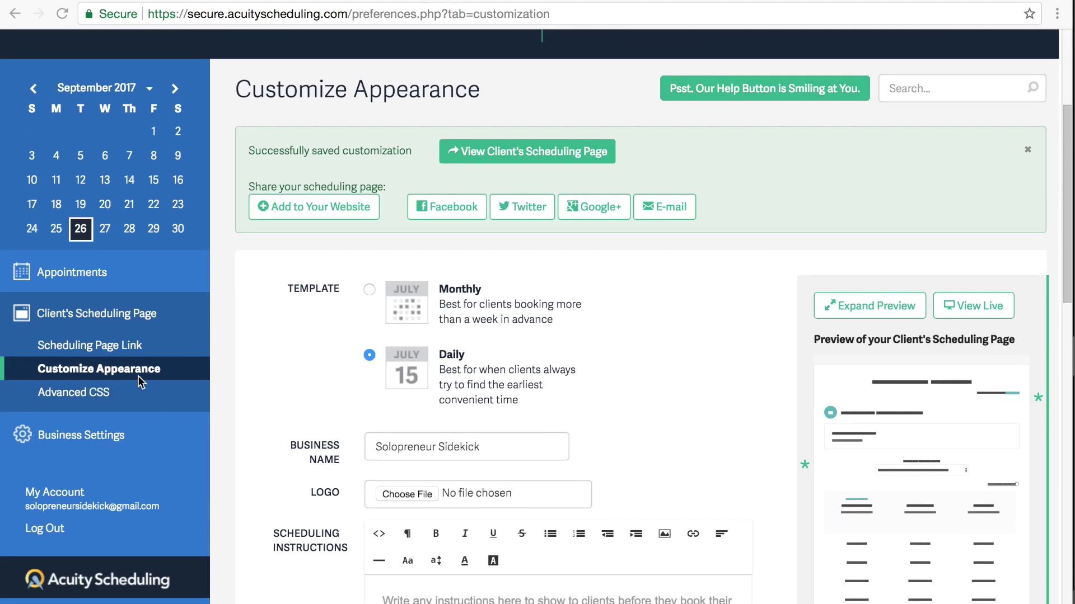
pyautogui.click(102, 349)
# Step: Select the full scheduling page URL to copy it
pyautogui.moveTo(638, 302); pyautogui.dragTo(268, 297)
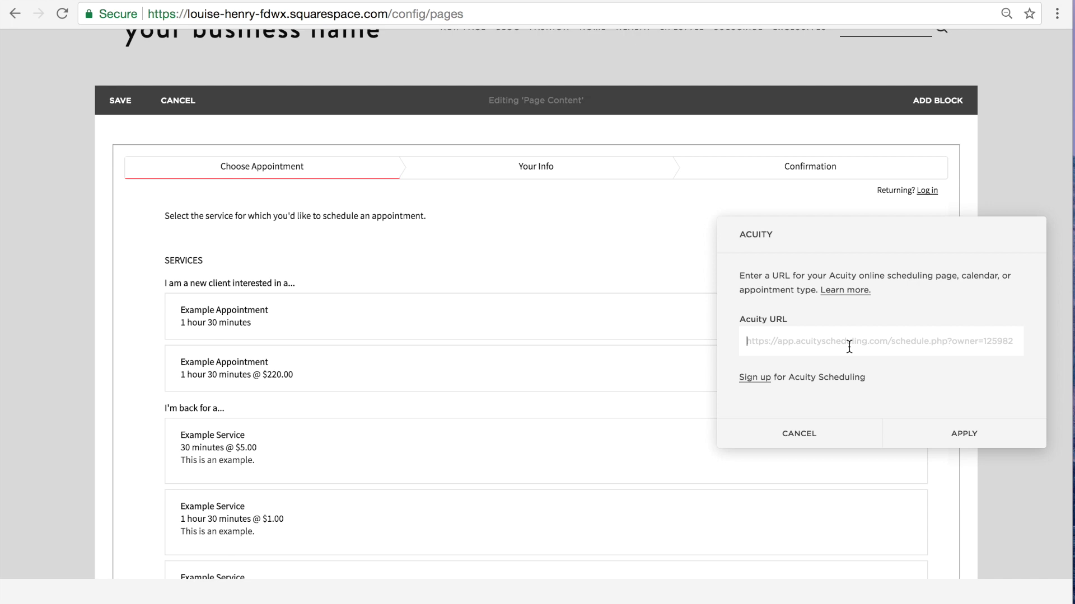
# Step: Paste the scheduling URL into the Acuity block, apply it, and save the page
pyautogui.write('https://app.acuityscheduling.com/schedule.php?owner=14355960')
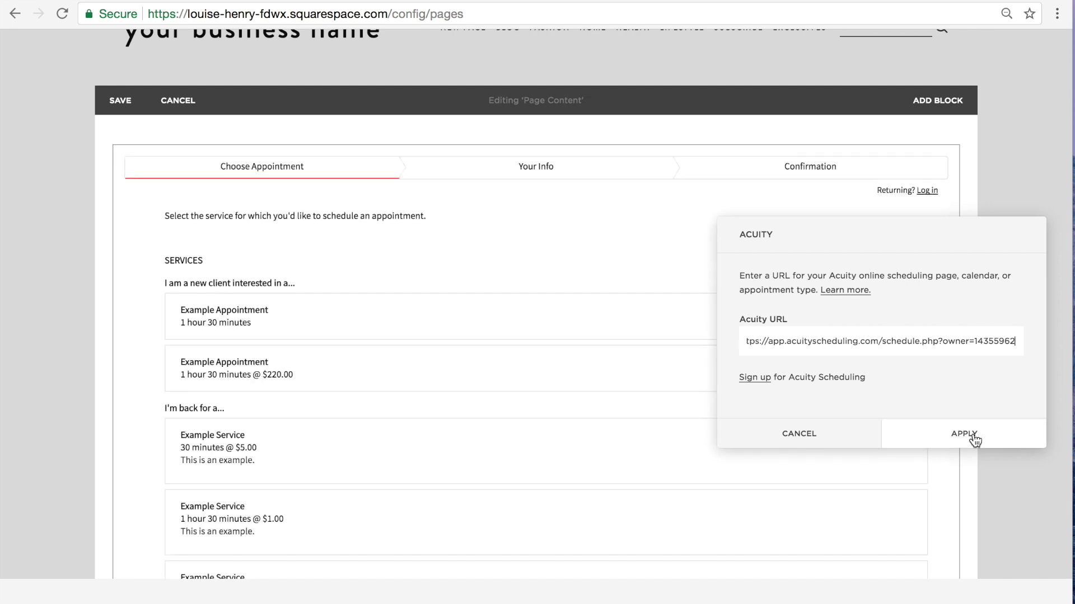
pyautogui.click(973, 438)
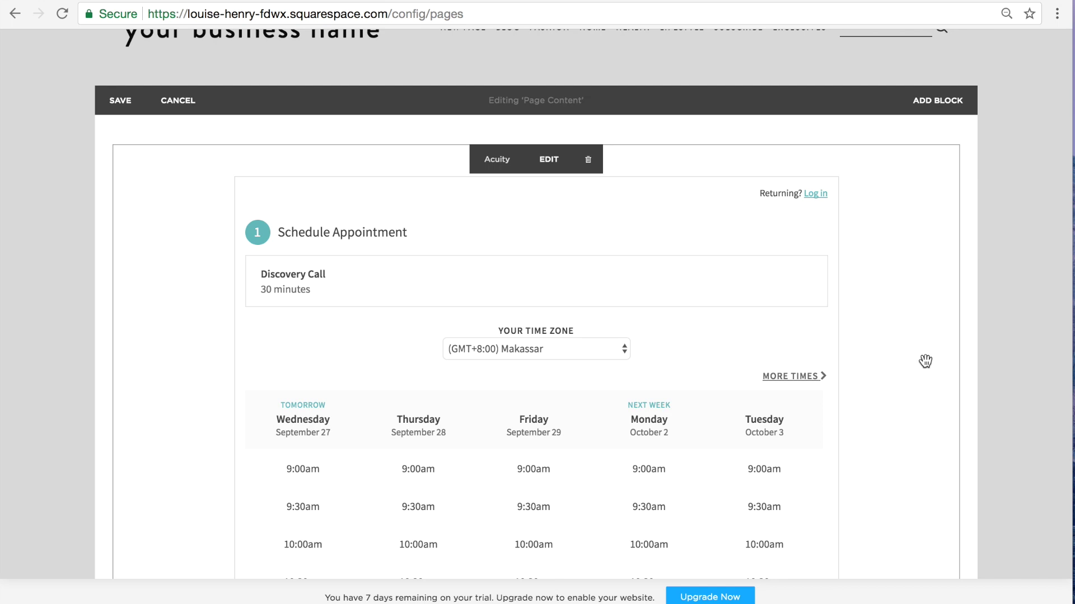
pyautogui.click(120, 103)
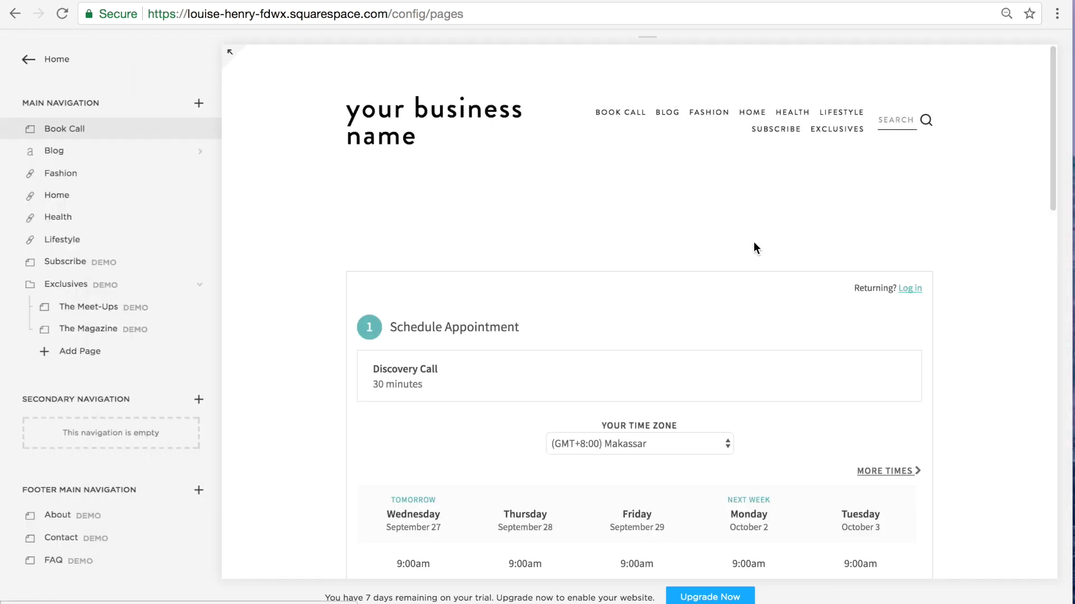
# Step: In full-screen view, set the time zone to Kuala Lumpur and pick Monday's 10:30am slot
pyautogui.click(233, 61)
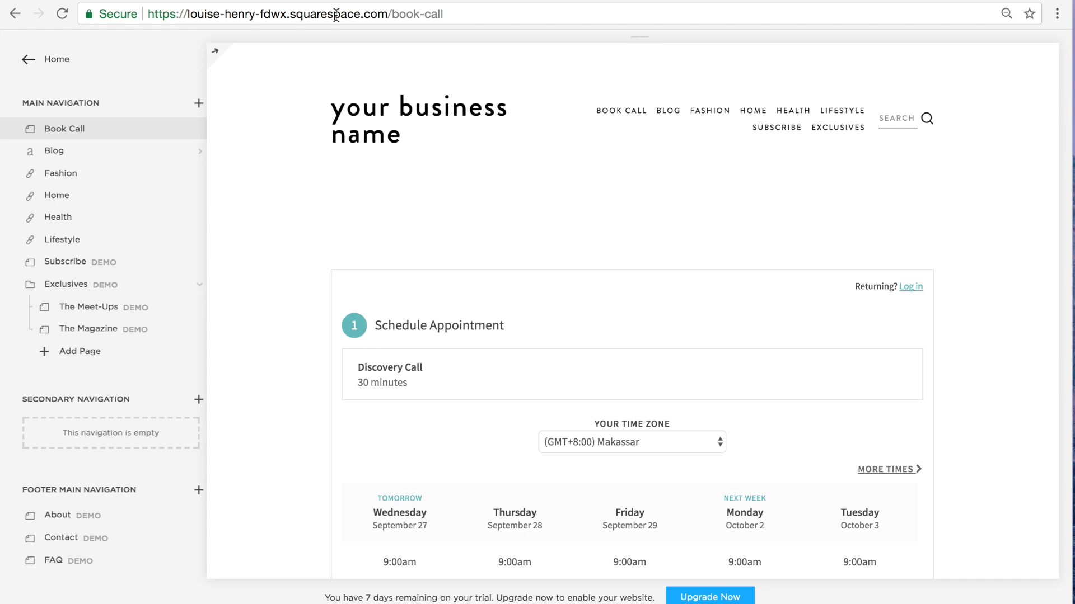
pyautogui.scroll(-5, 990, 197)
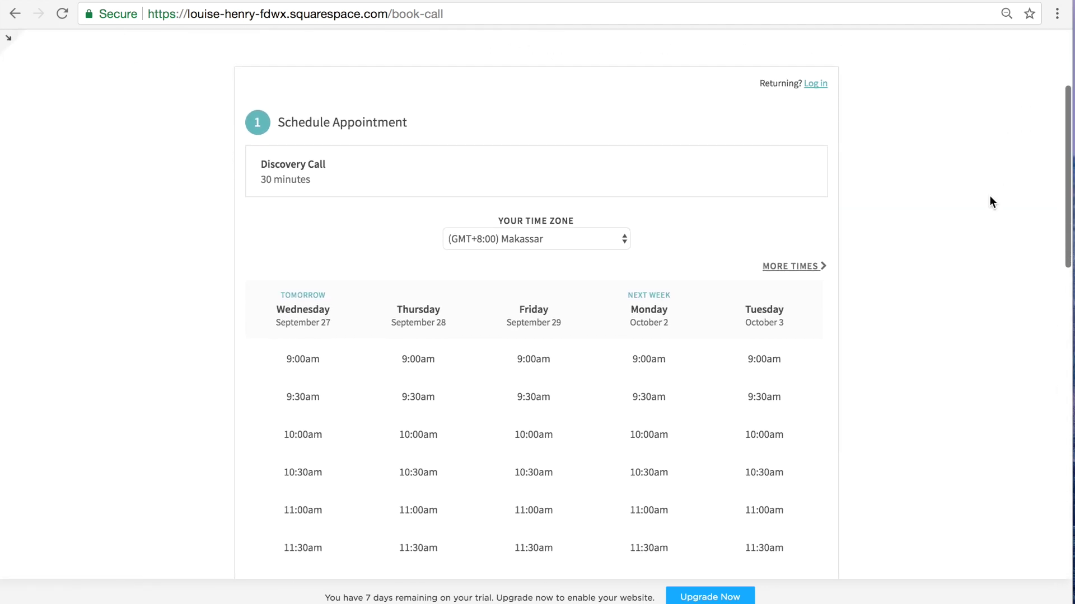
pyautogui.scroll(2, 989, 196)
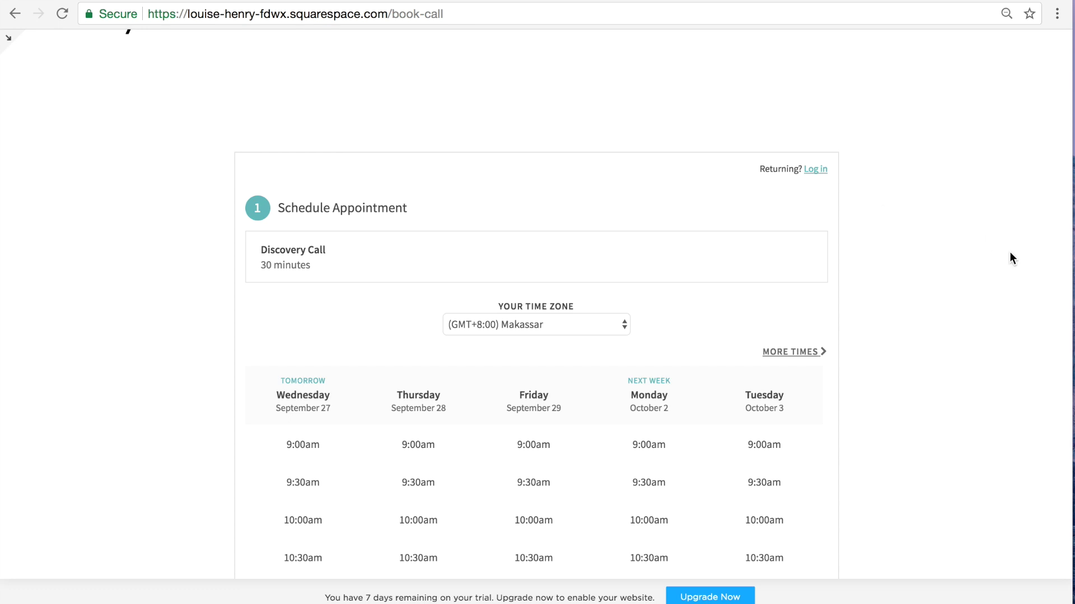
pyautogui.scroll(-5, 1009, 258)
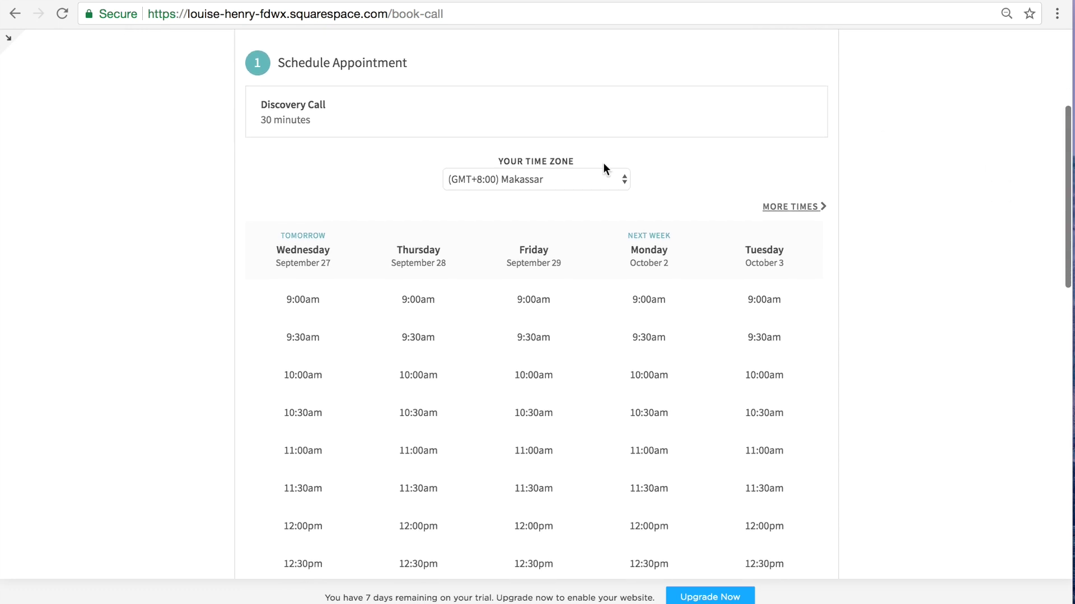
pyautogui.click(586, 178)
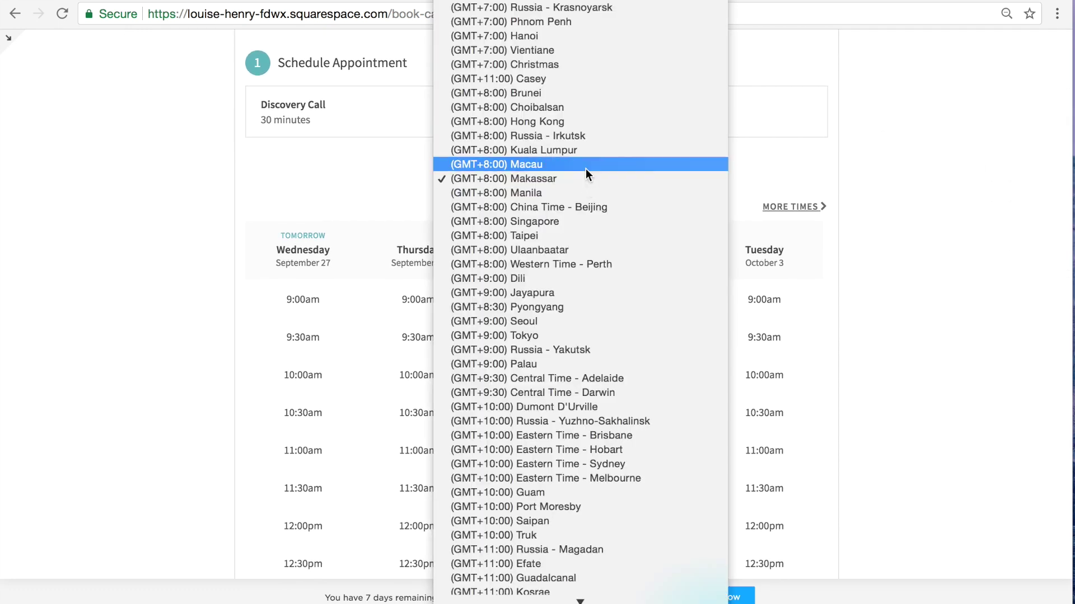
pyautogui.click(582, 149)
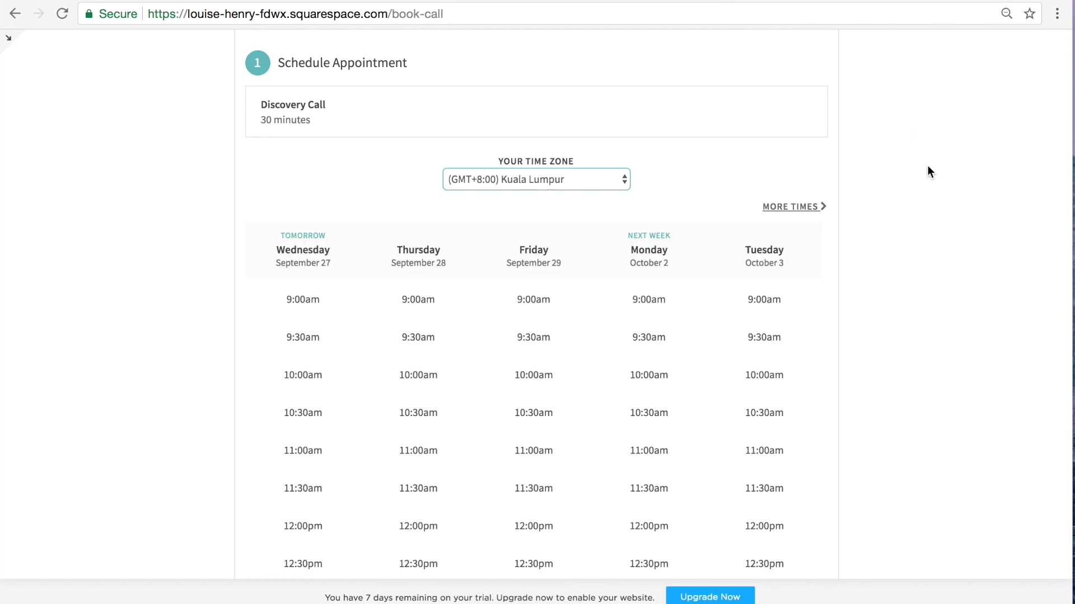
pyautogui.scroll(-4, 927, 166)
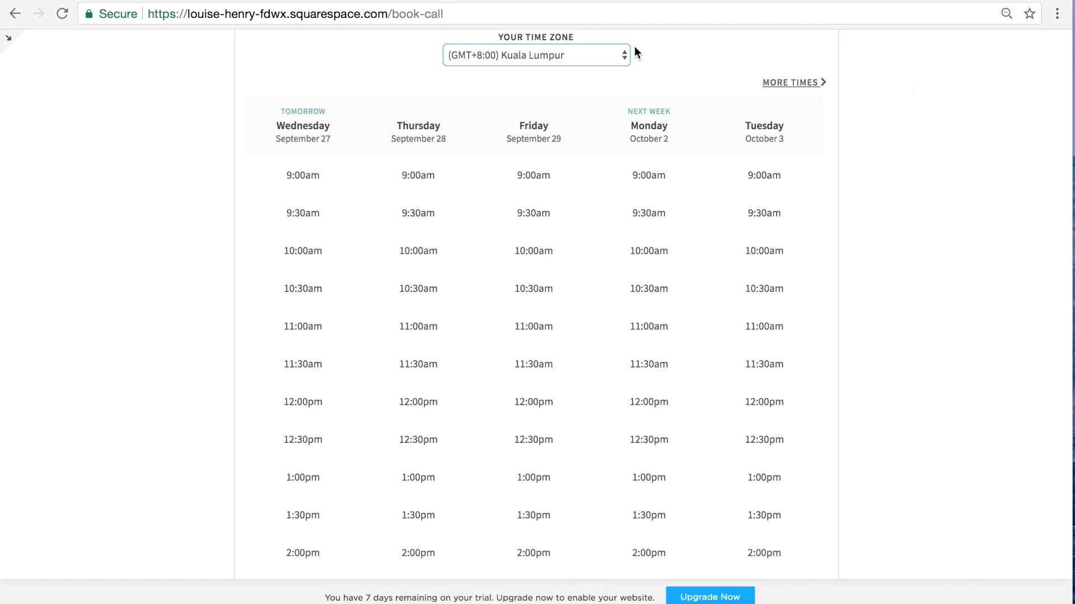
pyautogui.click(651, 292)
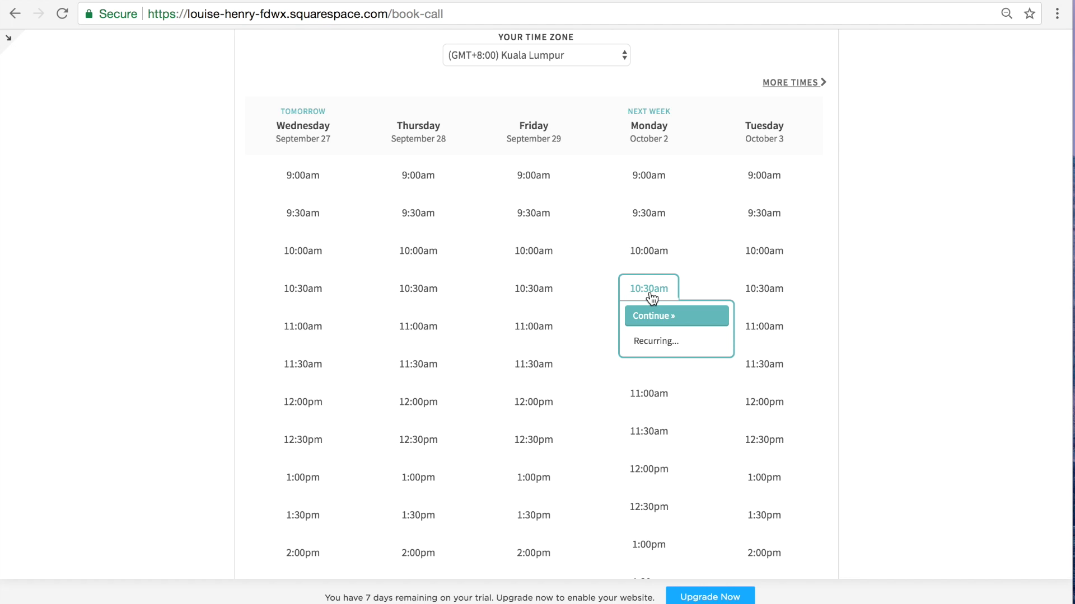
pyautogui.click(658, 317)
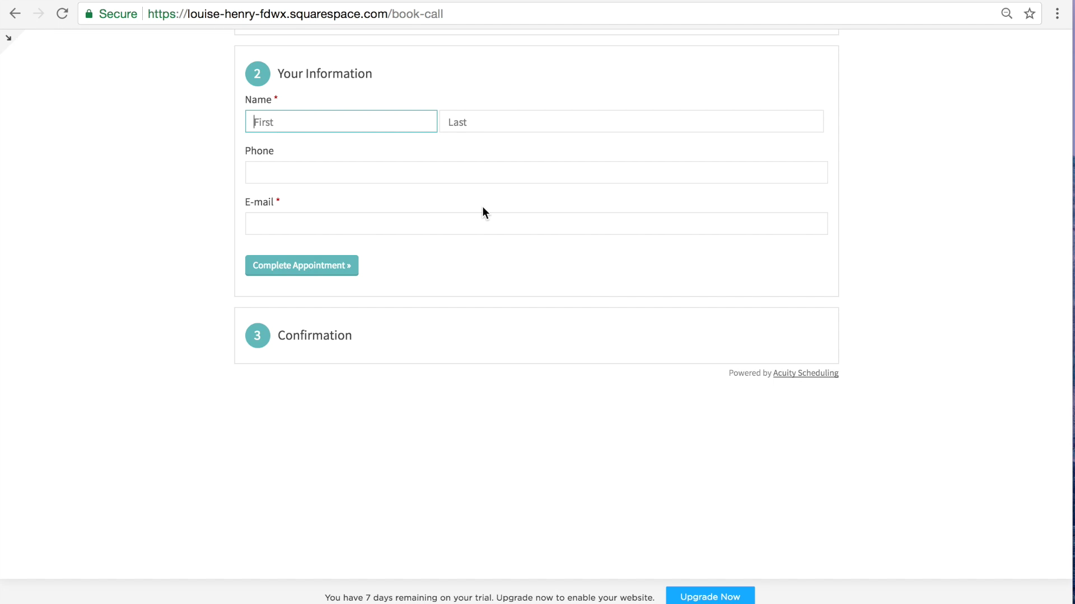
# Step: Fill in the client's first name, last name and e-mail, then complete the test booking
pyautogui.press('Tab')
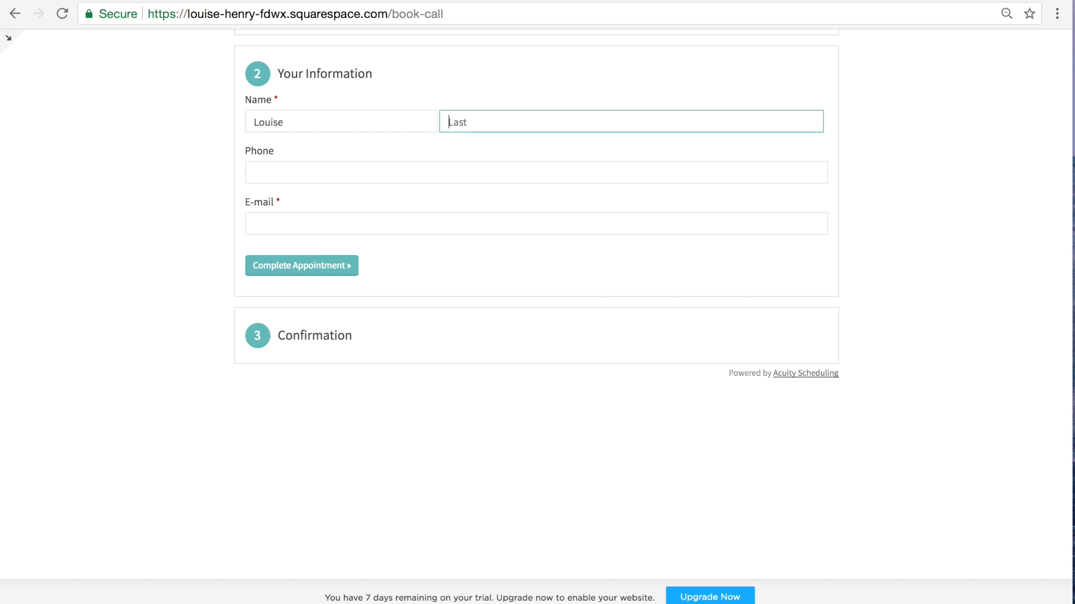
pyautogui.press('Tab')
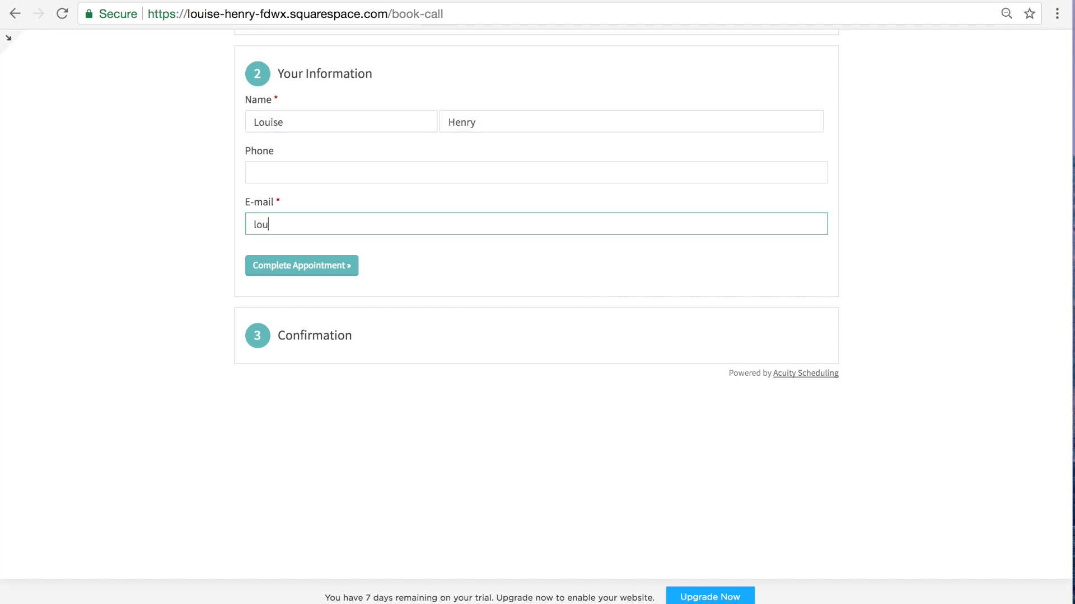
pyautogui.click(317, 266)
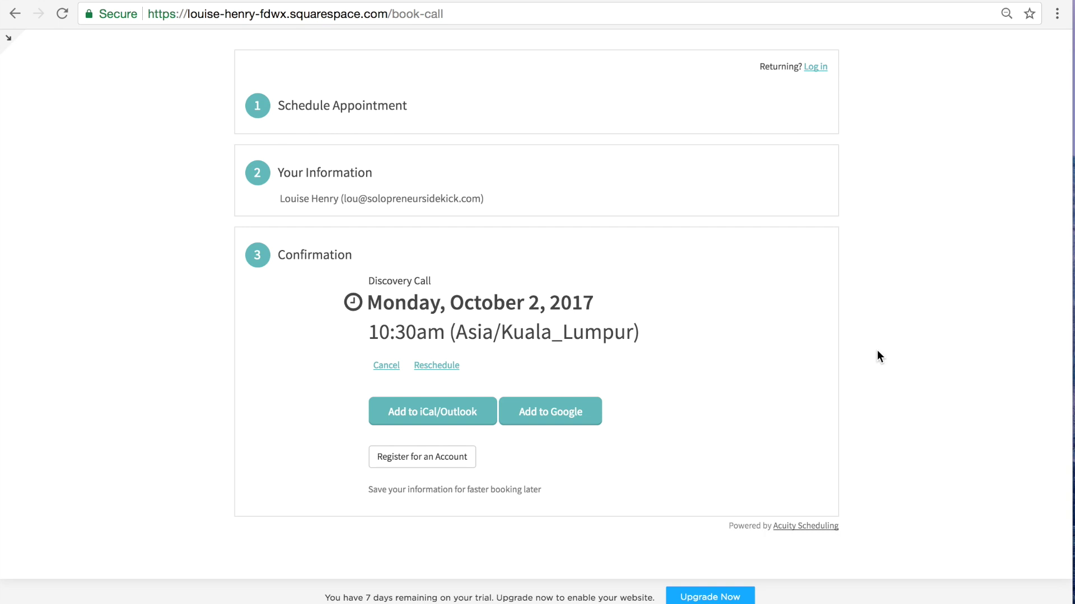
pyautogui.scroll(4, 877, 350)
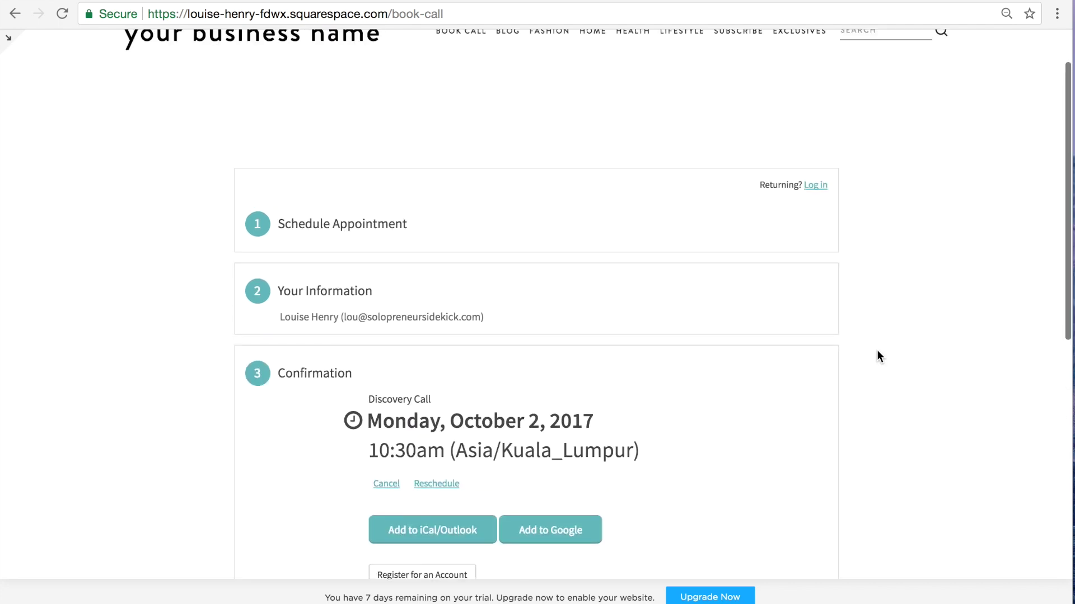
# Step: Change the Book Call page's URL slug from book-call to bookme and save the settings
pyautogui.click(9, 39)
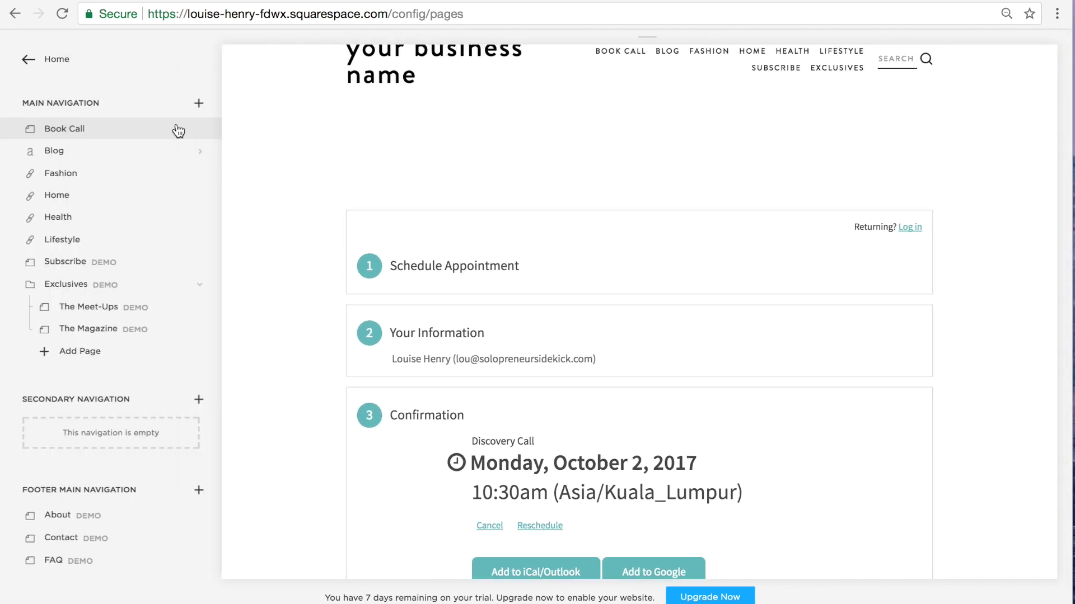
pyautogui.moveTo(192, 135)
pyautogui.click(201, 131)
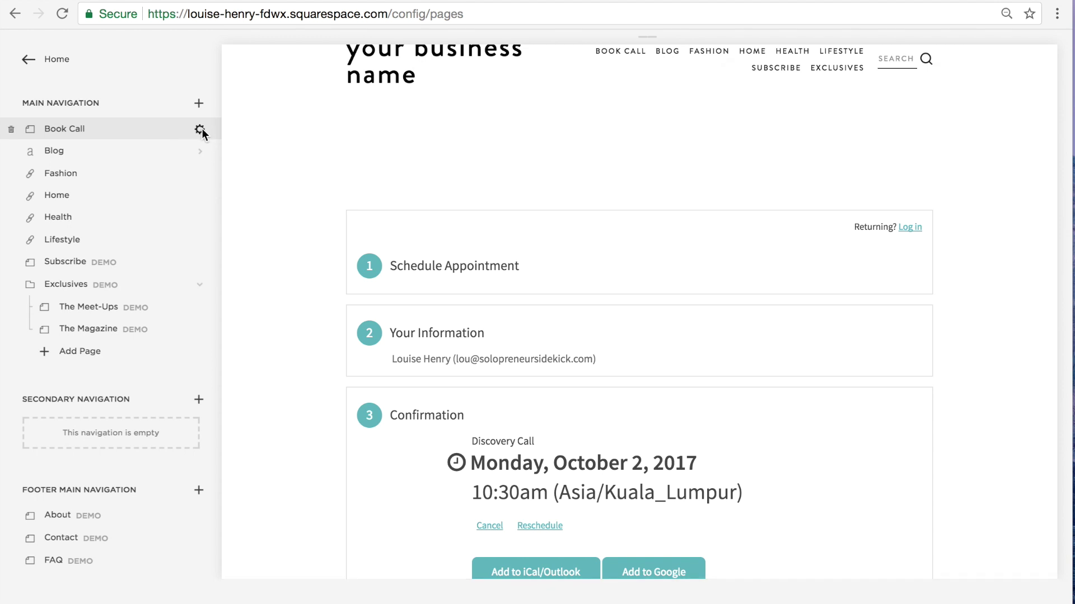
pyautogui.scroll(-2, 859, 135)
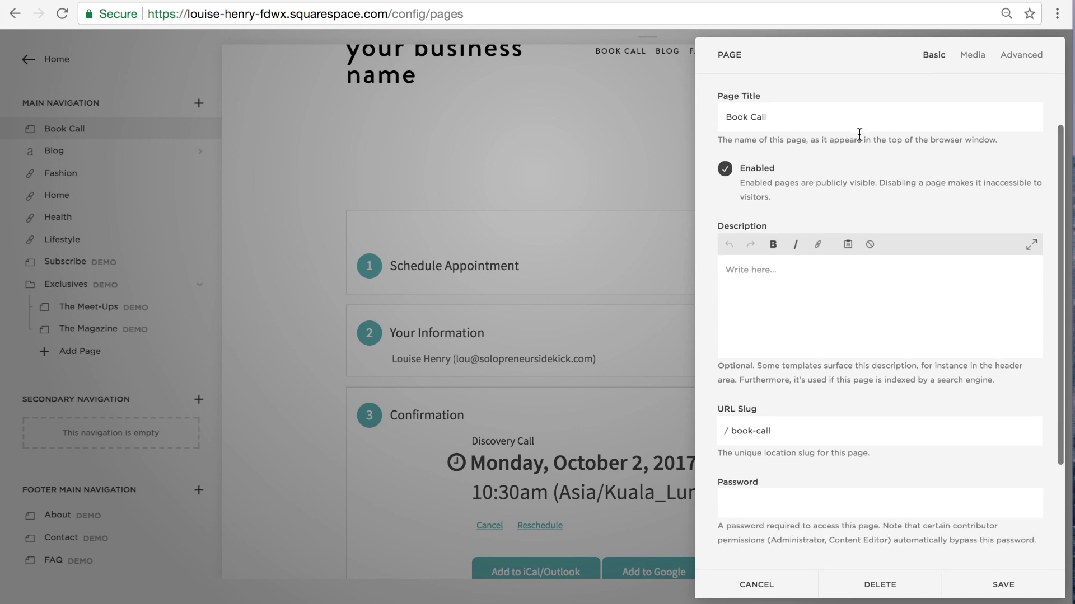
pyautogui.click(780, 425)
pyautogui.press('BackSpace')
pyautogui.press('BackSpace')
pyautogui.press('BackSpace')
pyautogui.press('BackSpace')
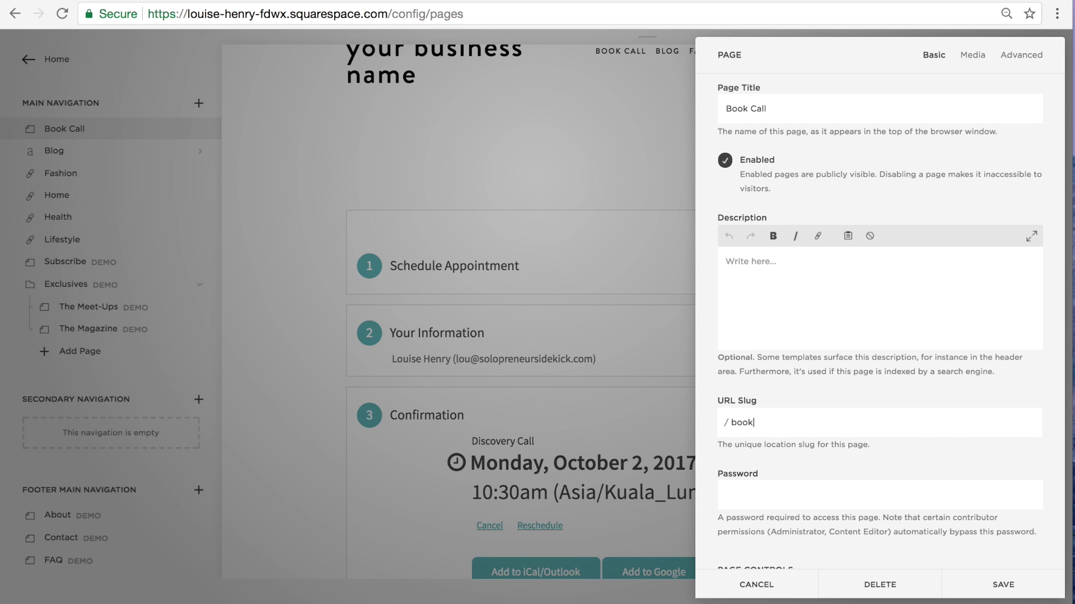
pyautogui.write('me')
pyautogui.click(1001, 588)
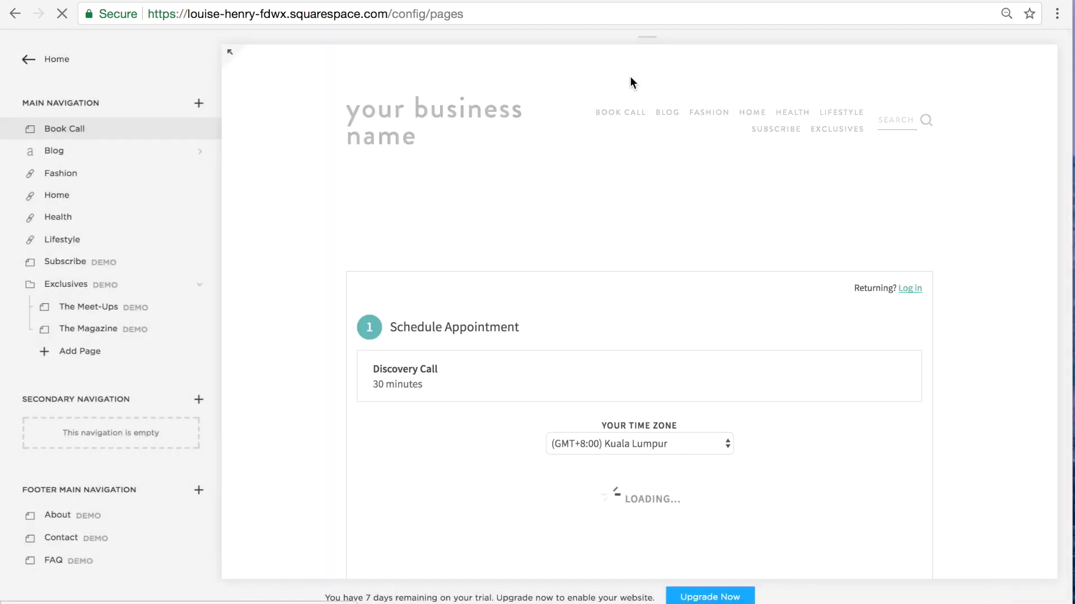
pyautogui.press('super+t')
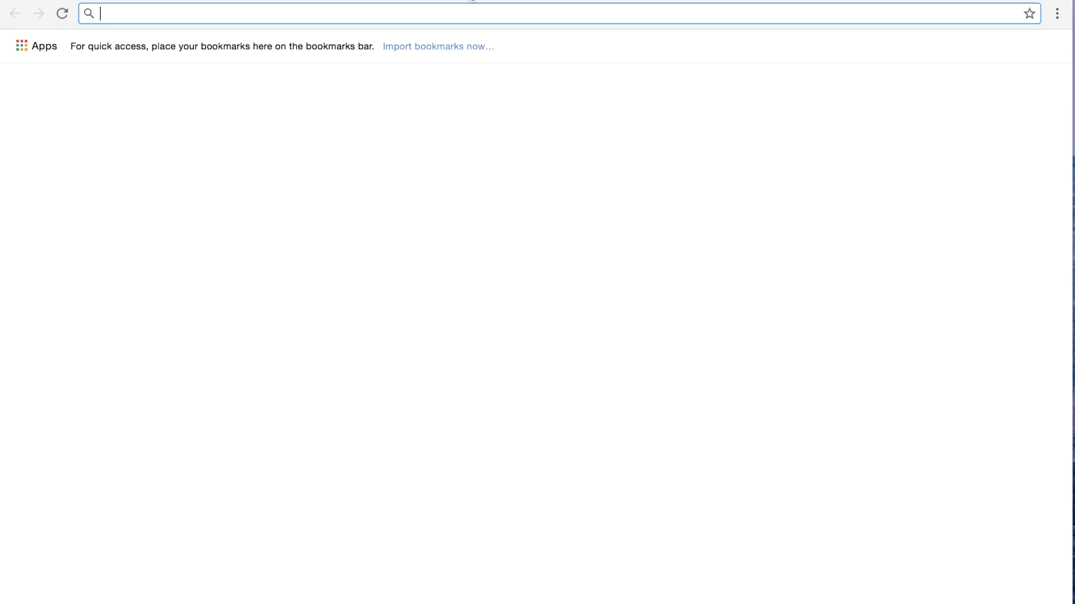
# Step: Enter solopreneursidekick.com/bookme as the address in the new Chrome tab
pyautogui.write('solopreneursidekick.com')
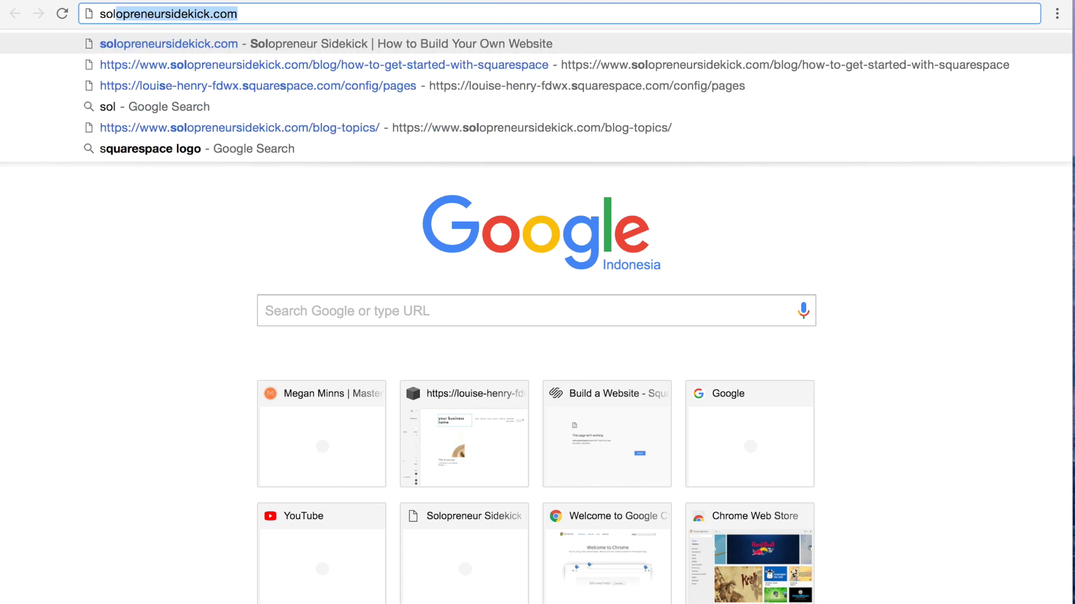
pyautogui.press('Right')
pyautogui.write('/')
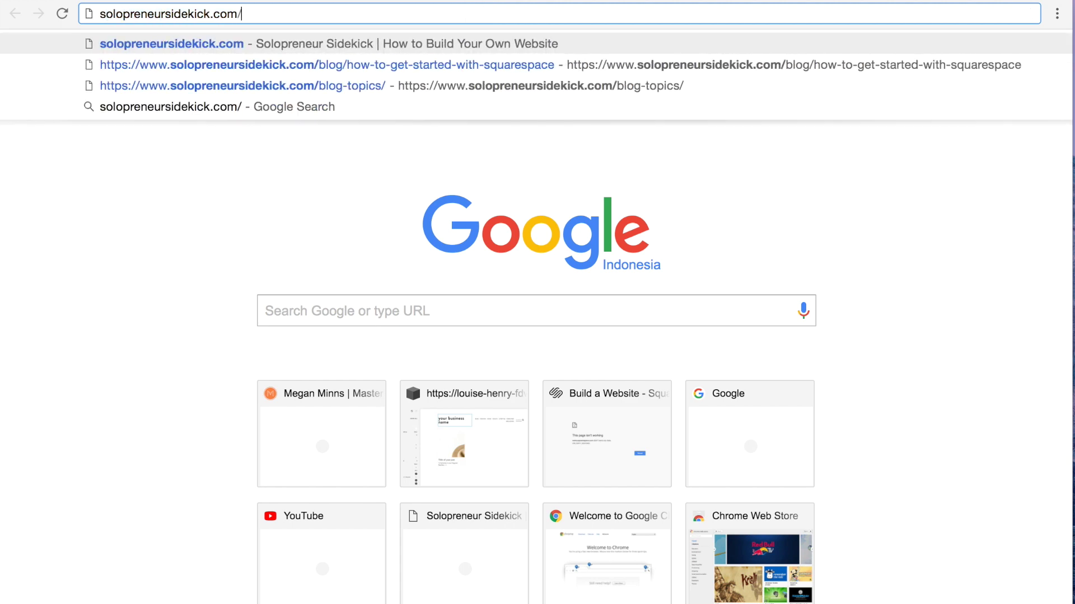
pyautogui.write('bookme')
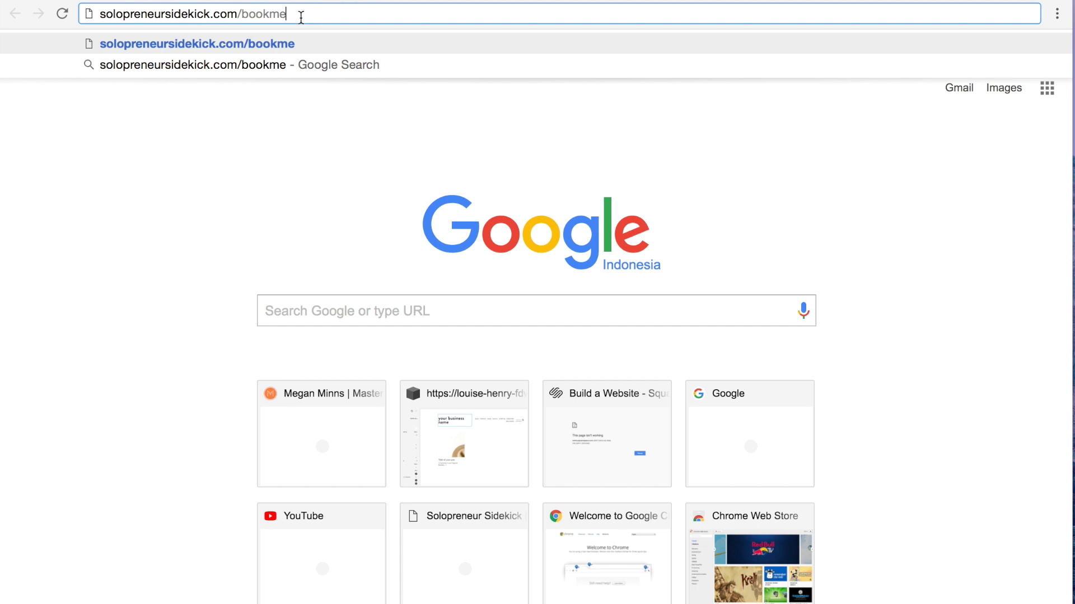
# Step: Load the bookme address, then expand Business Settings in the Acuity Scheduling sidebar
pyautogui.press('Return')
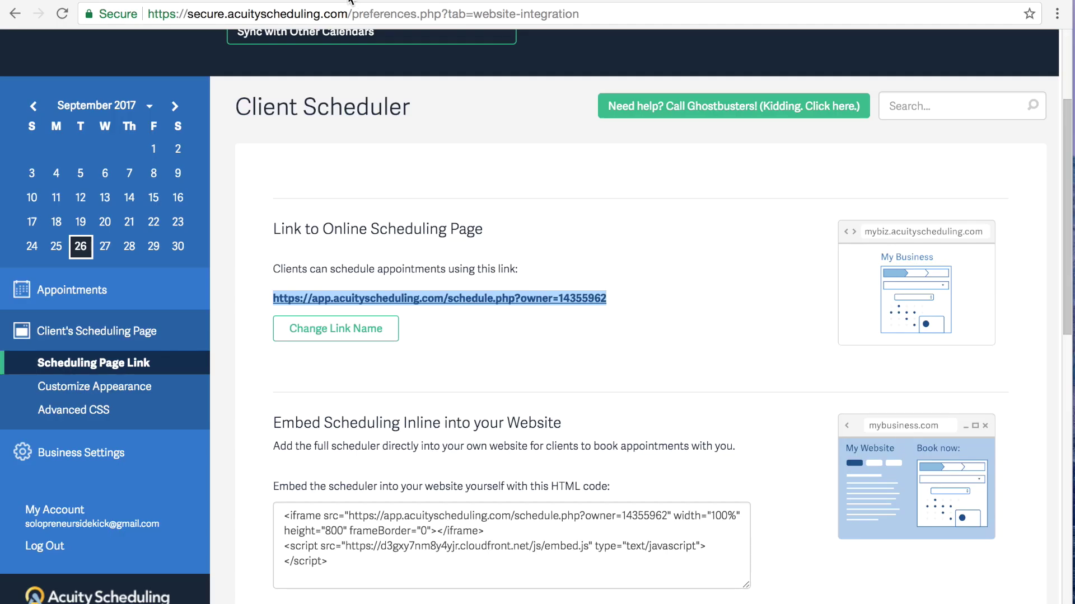
pyautogui.click(717, 338)
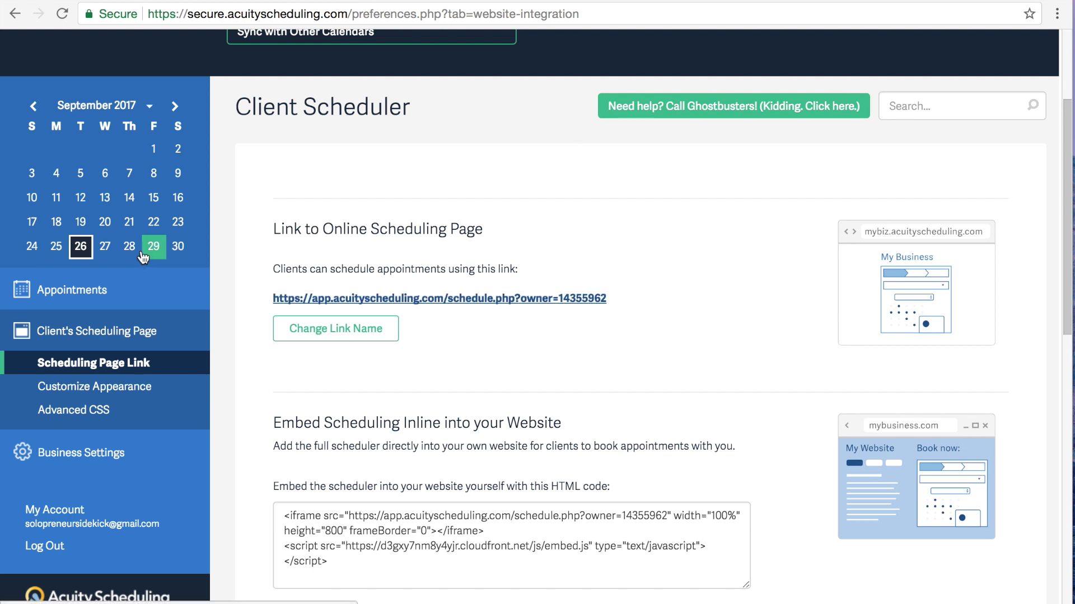
pyautogui.scroll(-3, 132, 322)
pyautogui.click(126, 371)
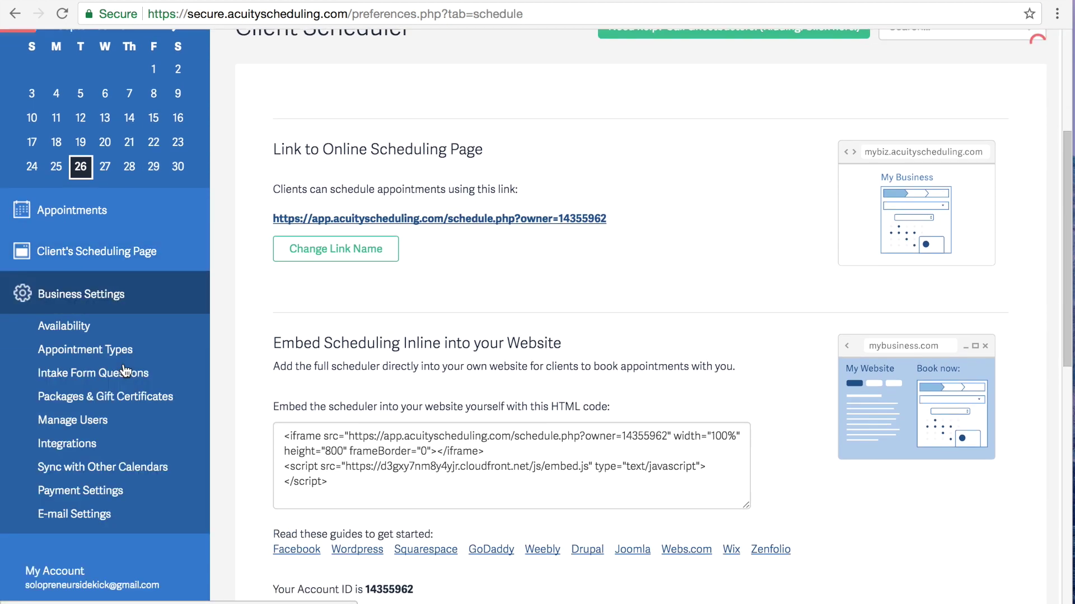